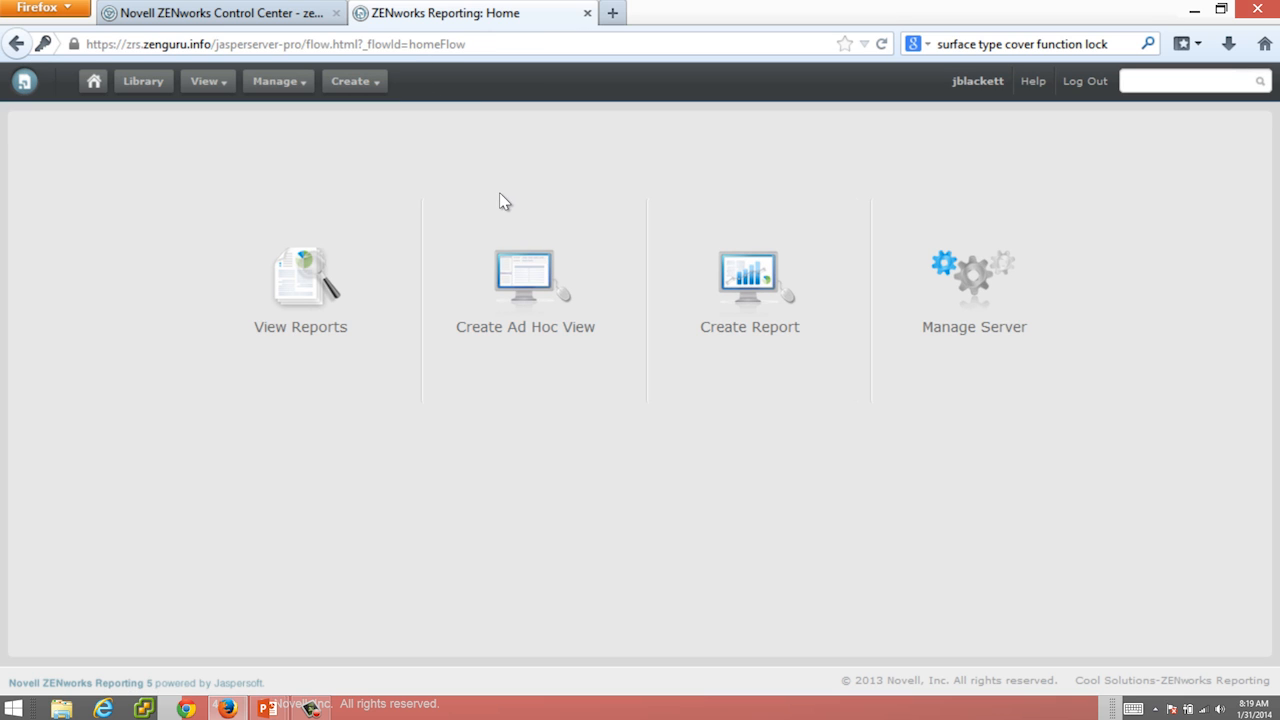
View the list of available reports, and switch to the repository's folder view.
{"action": "left_click", "coordinate": [320, 306]}
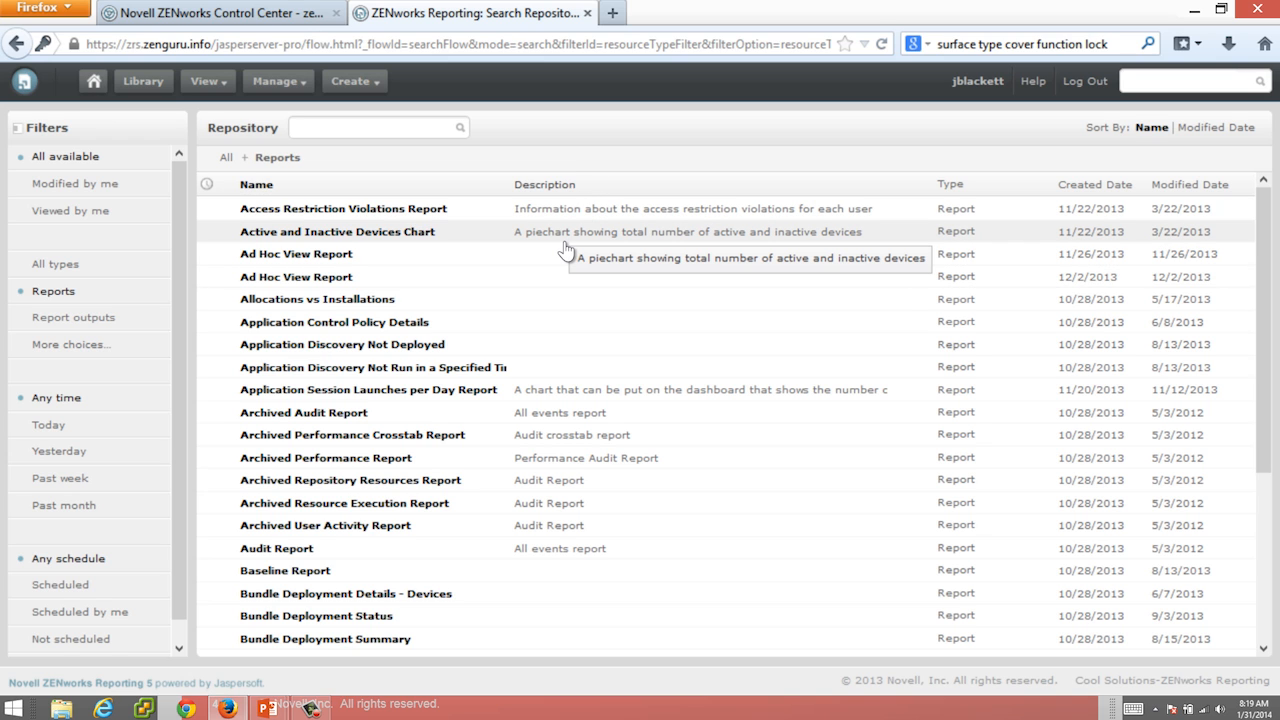
{"action": "left_click", "coordinate": [362, 134]}
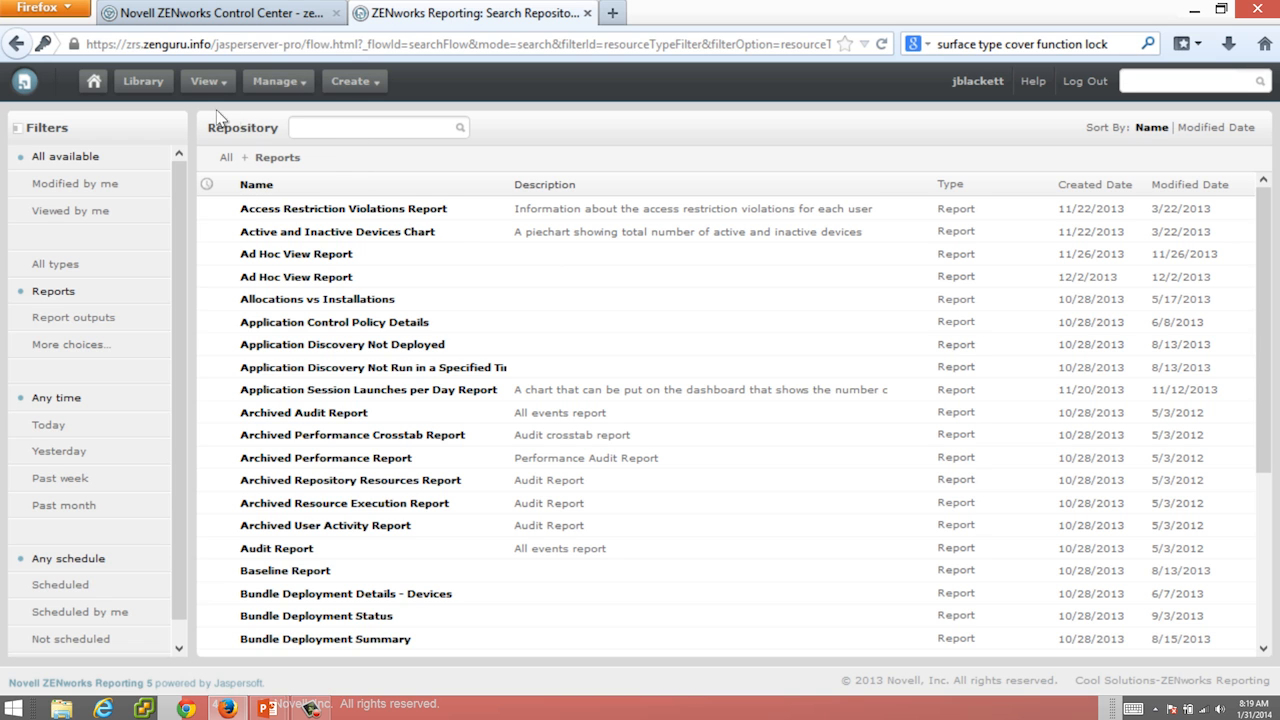
{"action": "left_click", "coordinate": [214, 140]}
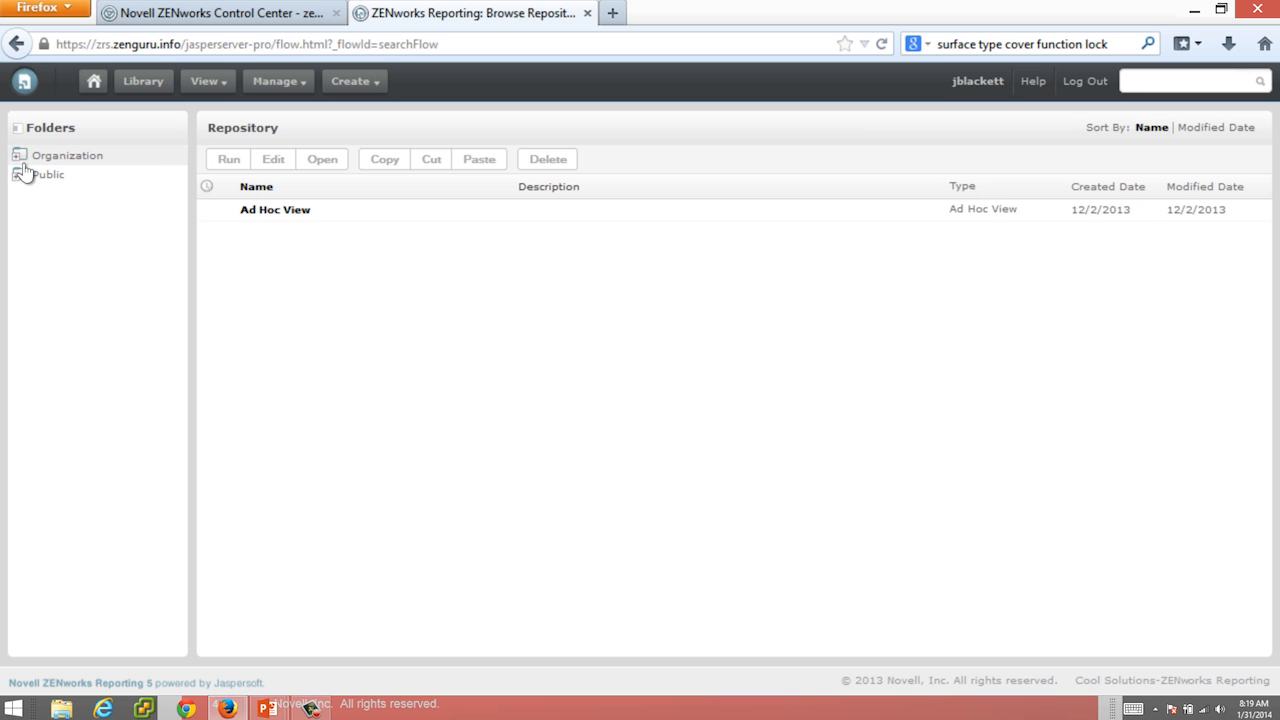
Browse the repository to the ZENworks System folder within Organization > Reports > ZENworks > Predefined Reports.
{"action": "left_click", "coordinate": [19, 157]}
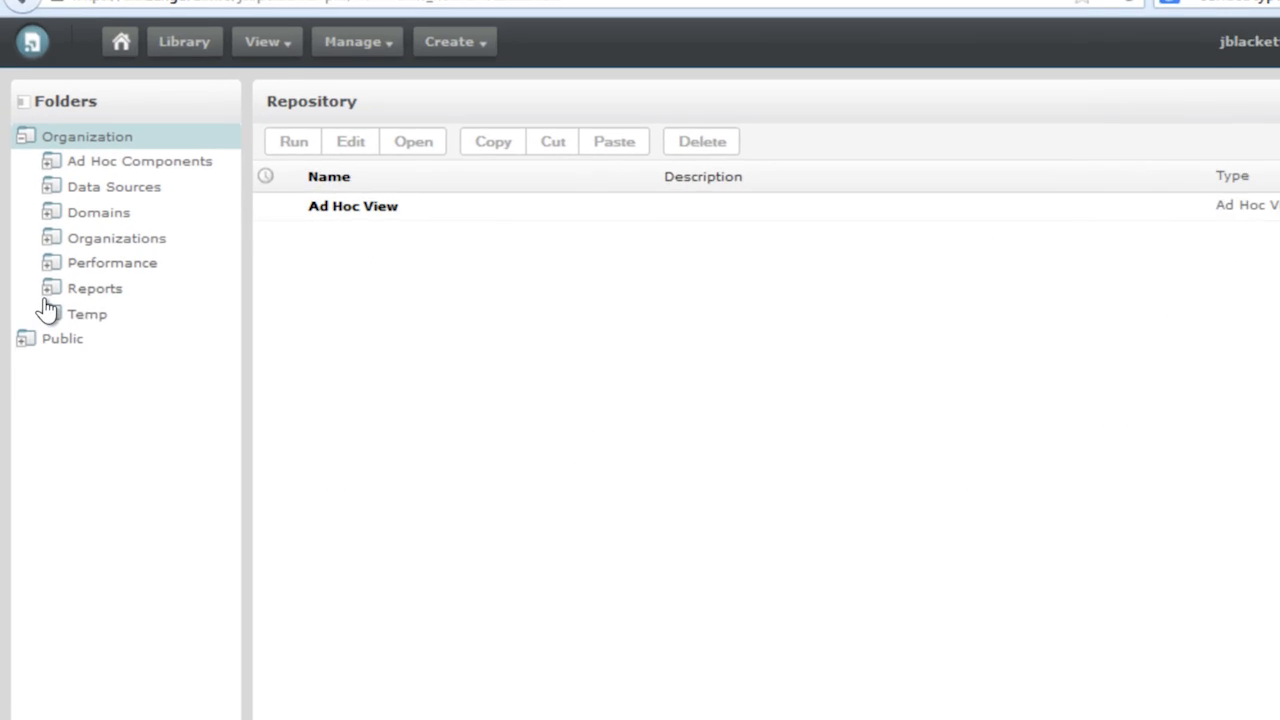
{"action": "left_click", "coordinate": [40, 276]}
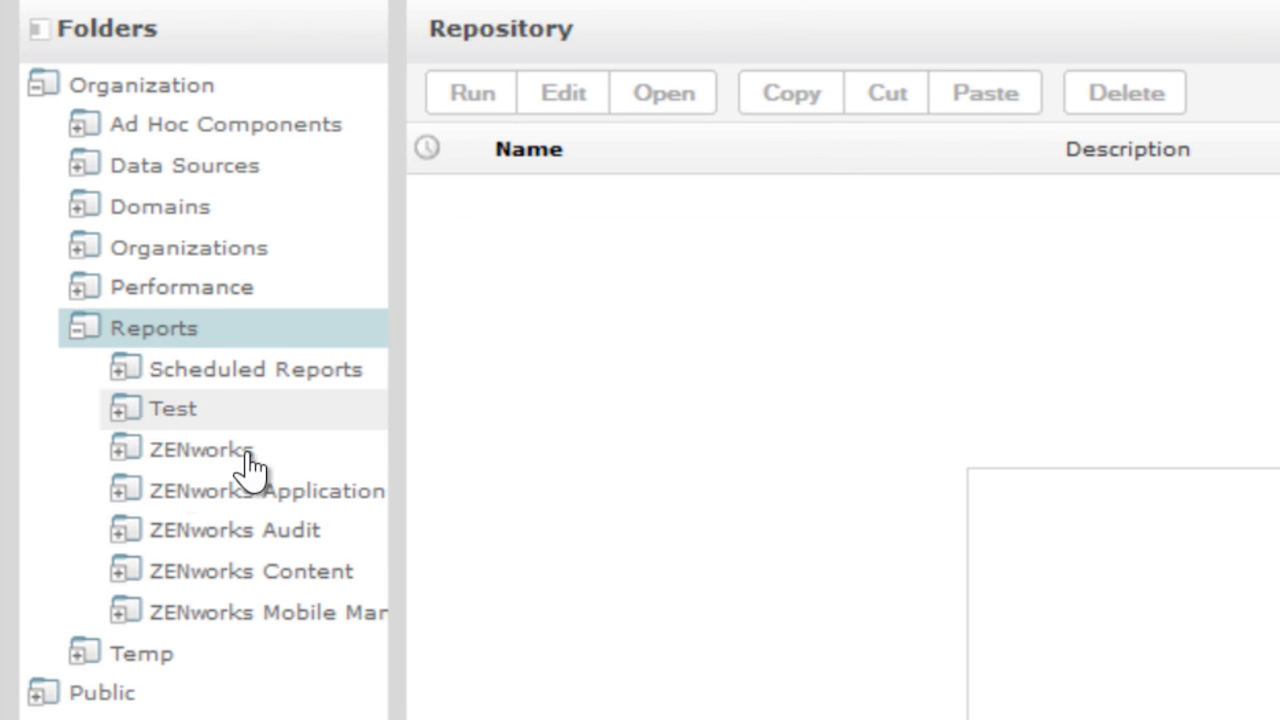
{"action": "left_click", "coordinate": [134, 456]}
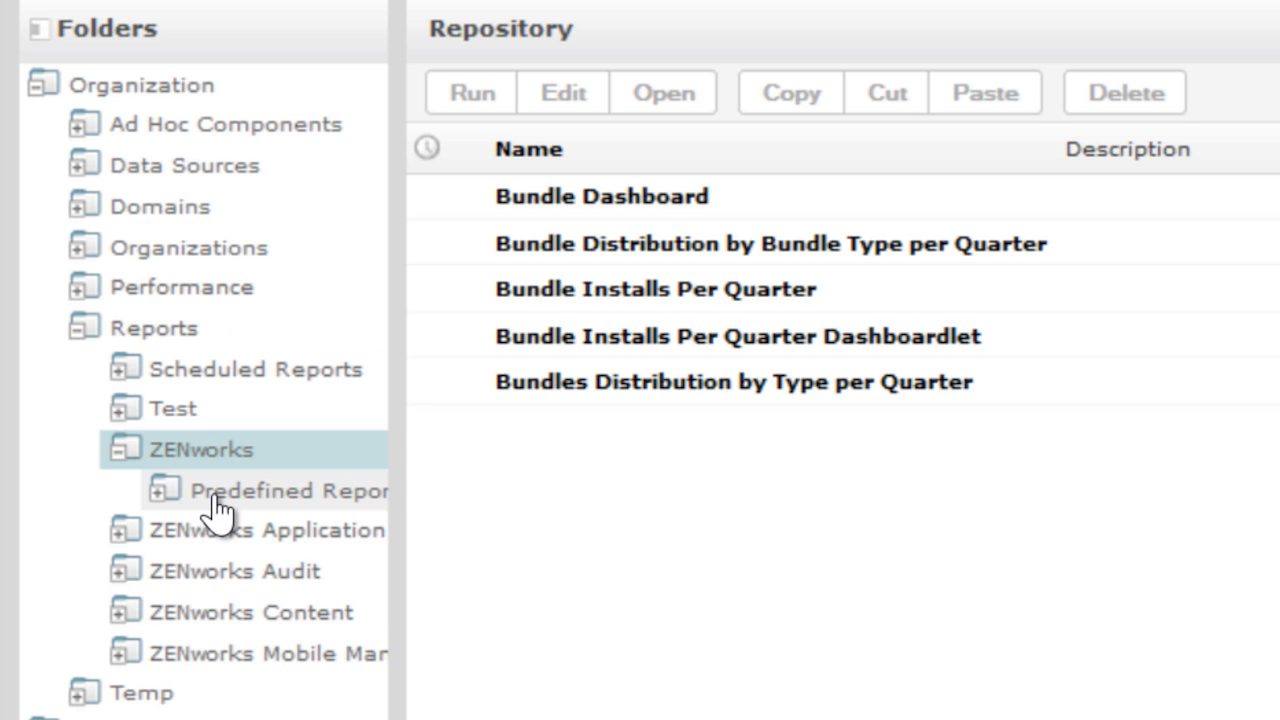
{"action": "left_click", "coordinate": [175, 494]}
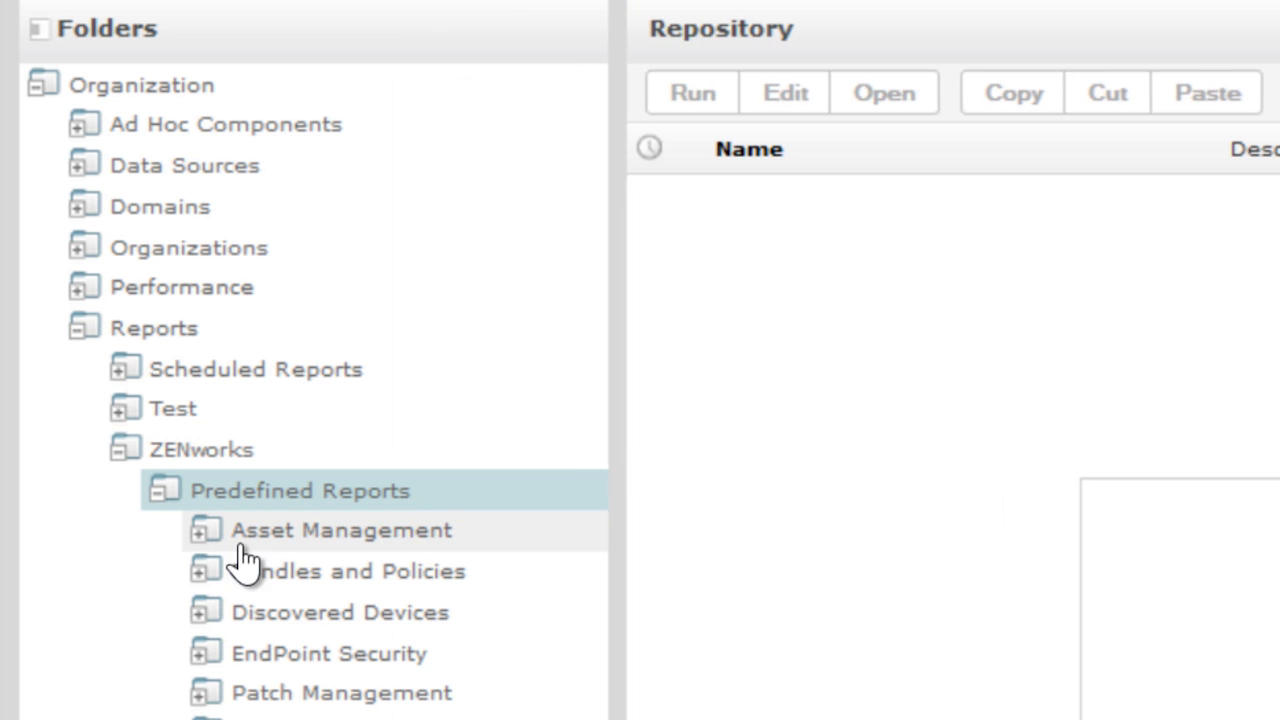
{"action": "left_click", "coordinate": [172, 588]}
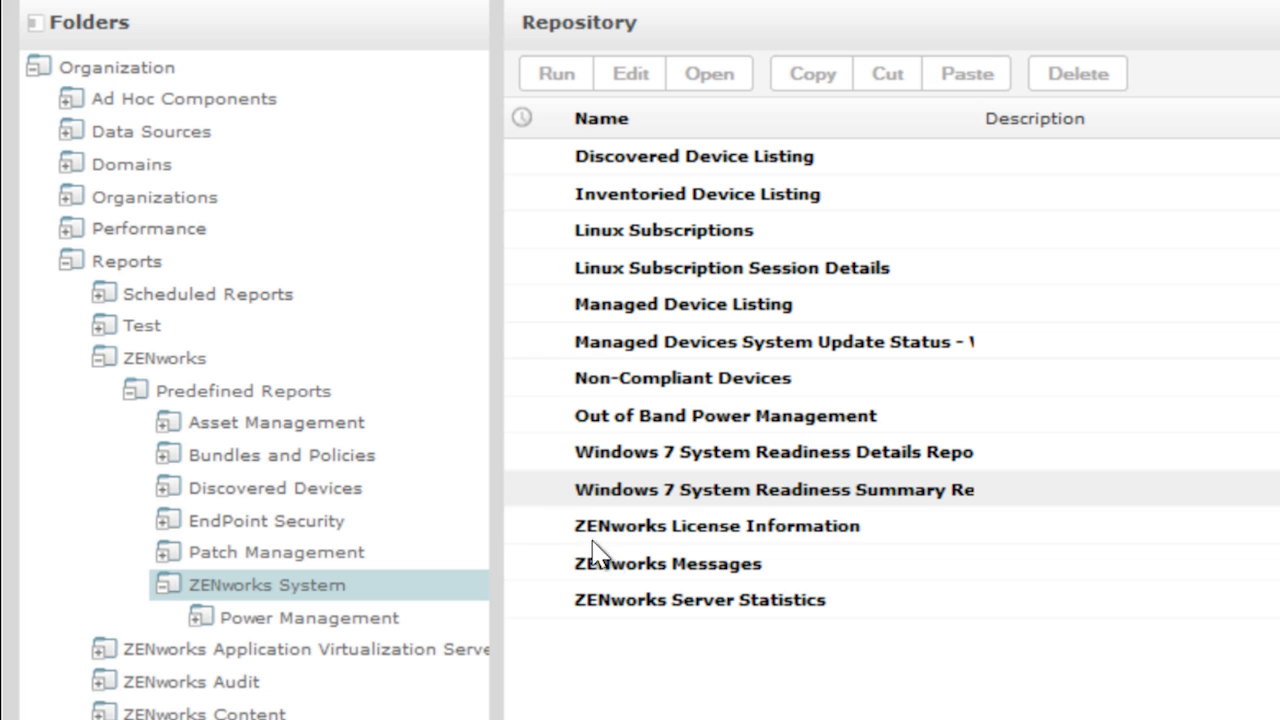
Run the ZENworks Server Statistics report and look through its first page.
{"action": "left_click", "coordinate": [621, 603]}
{"action": "left_click", "coordinate": [537, 82]}
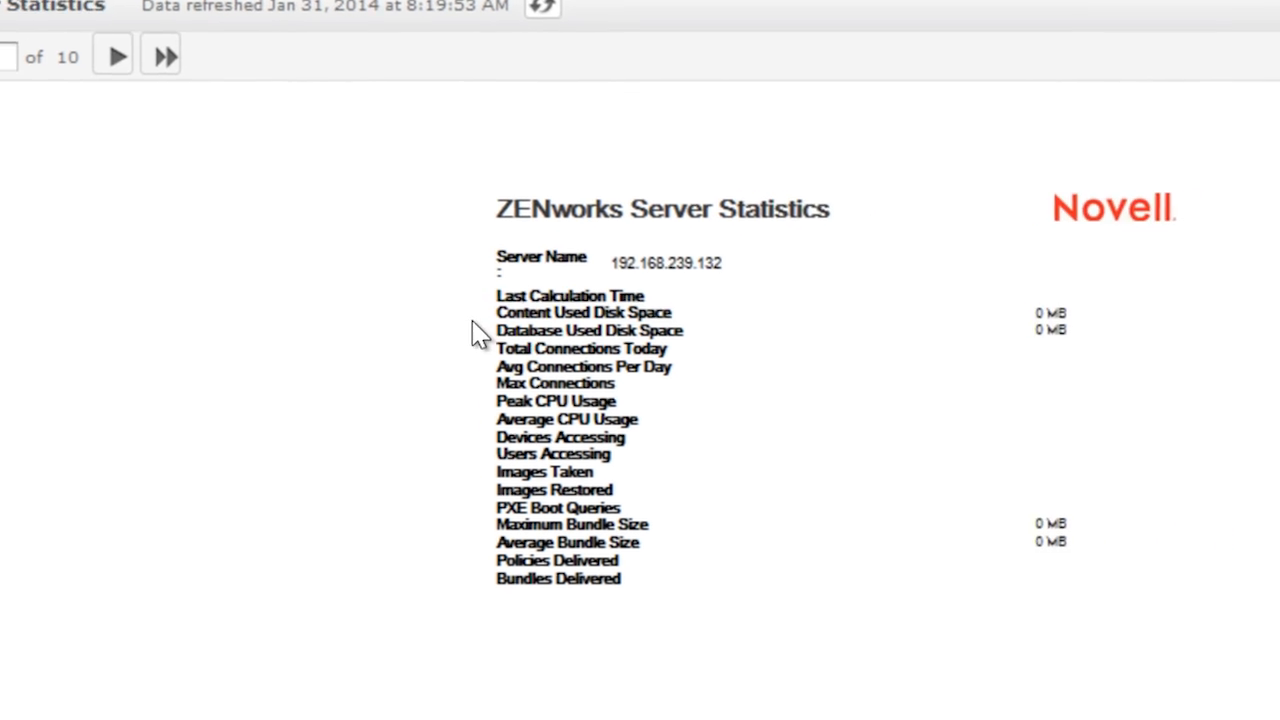
{"action": "scroll", "coordinate": [480, 350], "scroll_direction": "down", "scroll_amount": 5}
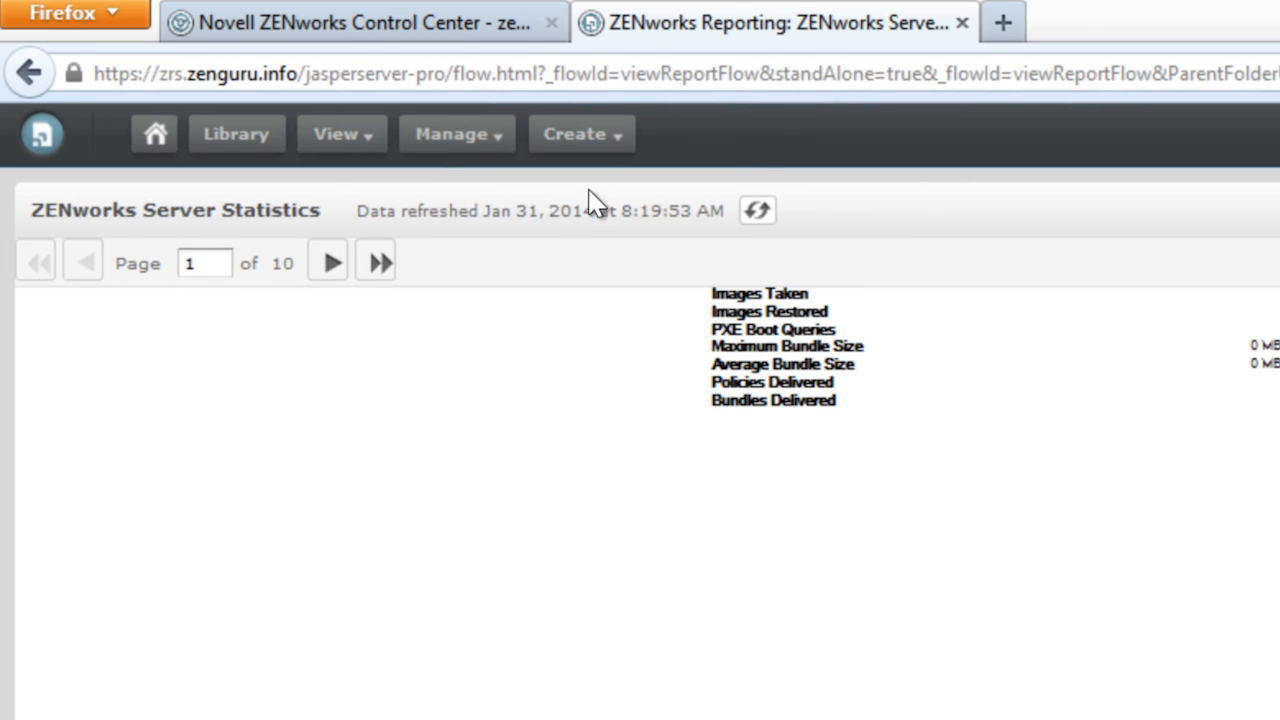
Start a new Ad Hoc View with the ZENworks Domain as its data source.
{"action": "mouse_move", "coordinate": [615, 145]}
{"action": "left_click", "coordinate": [628, 190]}
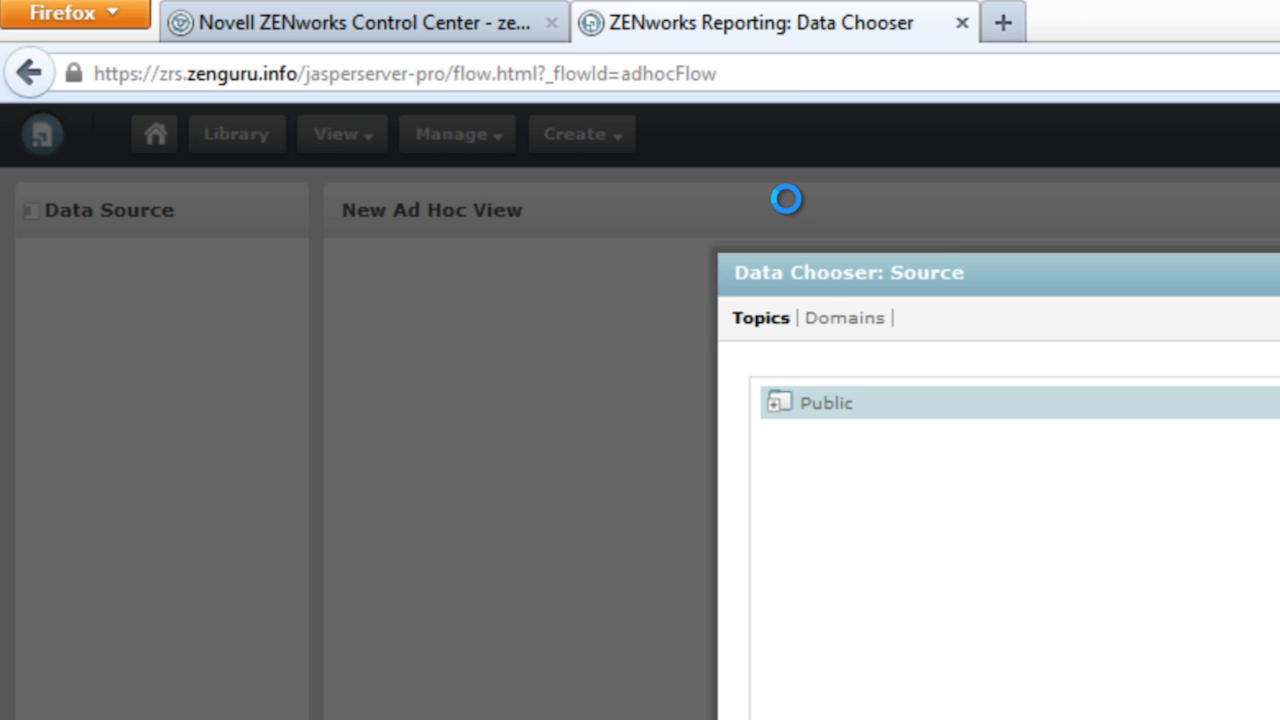
{"action": "left_click", "coordinate": [838, 320]}
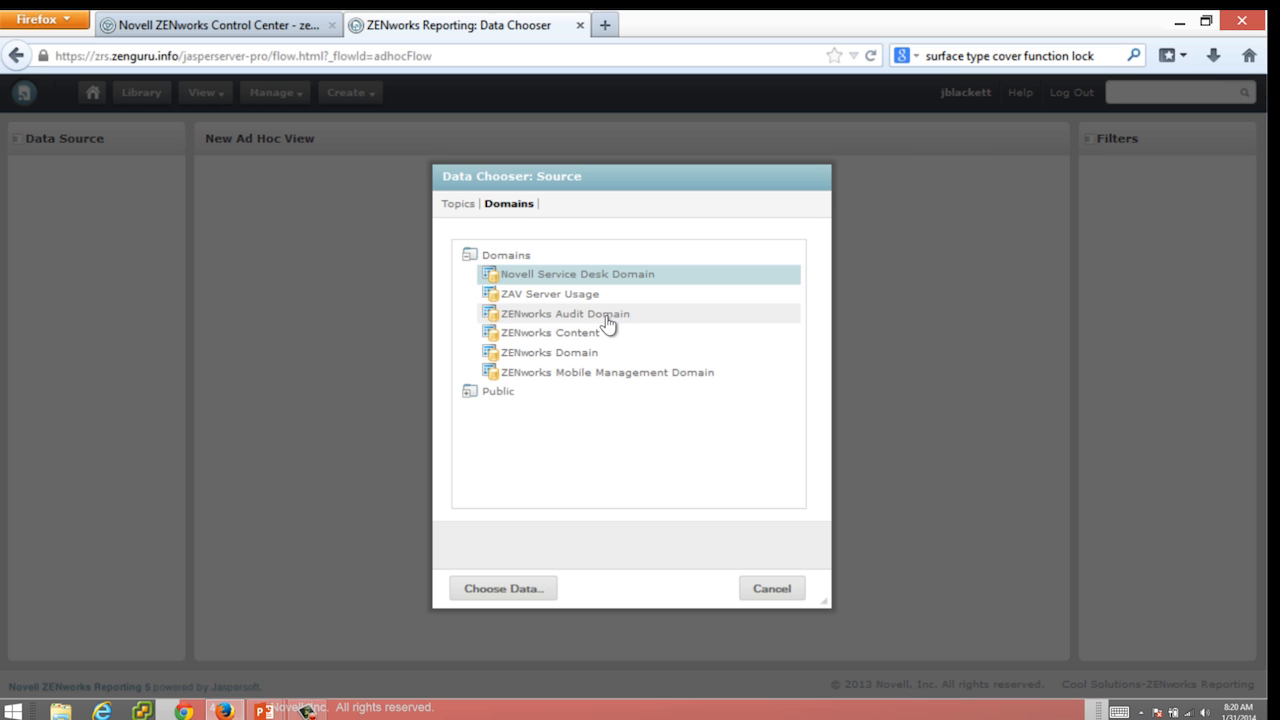
{"action": "left_click", "coordinate": [567, 356]}
{"action": "left_click", "coordinate": [498, 590]}
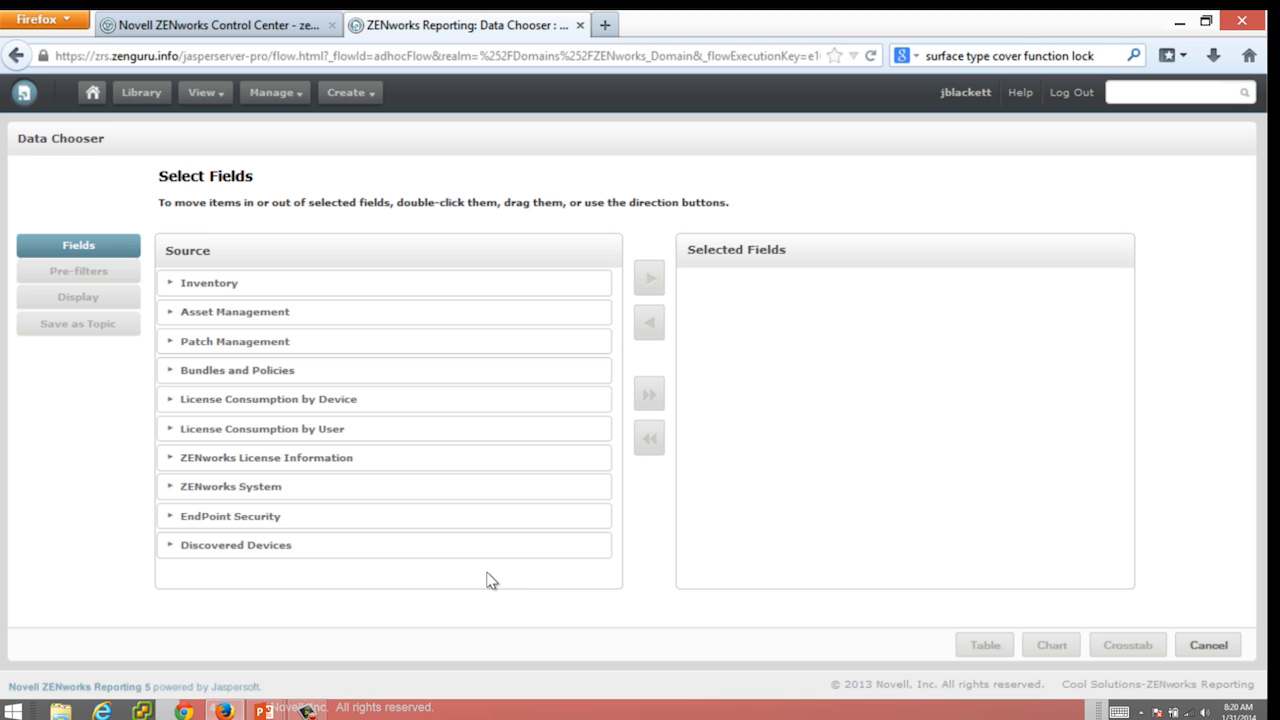
Expand the ZENworks System source group and its Managed Device Status set of fields.
{"action": "left_click", "coordinate": [171, 488]}
{"action": "scroll", "coordinate": [612, 400], "scroll_direction": "down", "scroll_amount": 1}
{"action": "scroll", "coordinate": [571, 497], "scroll_direction": "down", "scroll_amount": 5}
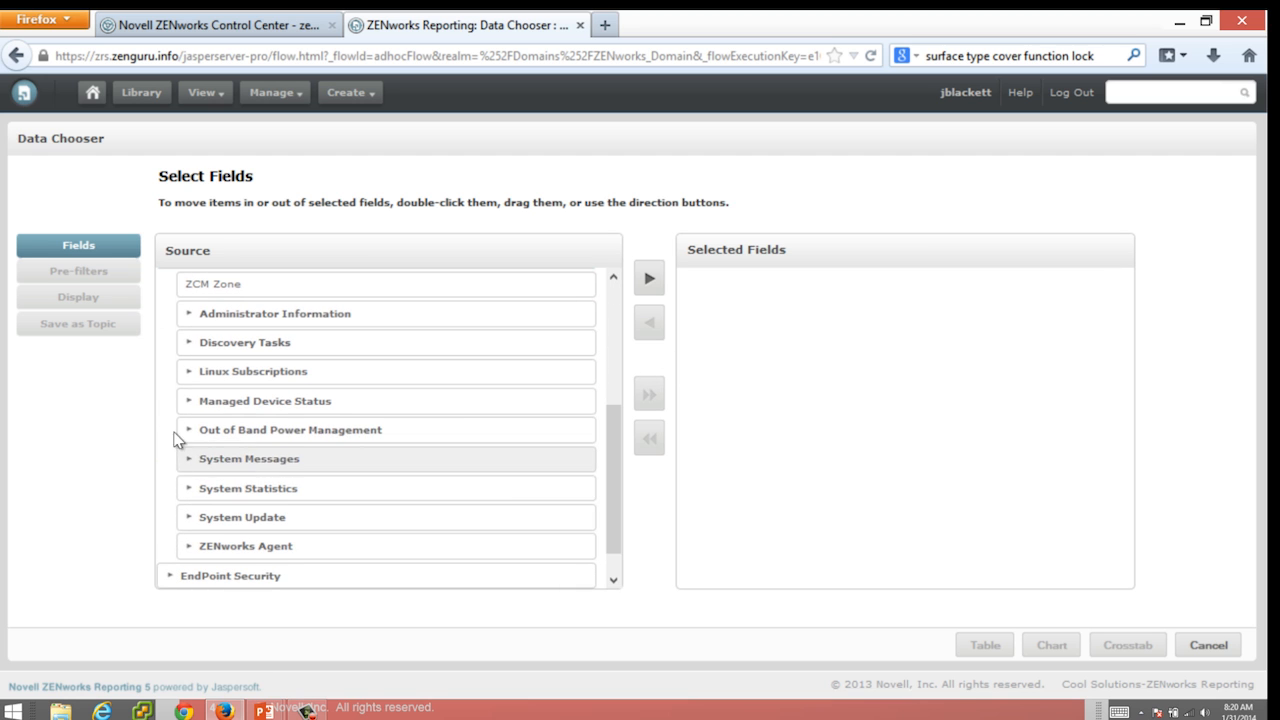
{"action": "left_click", "coordinate": [195, 404]}
{"action": "left_click", "coordinate": [193, 404]}
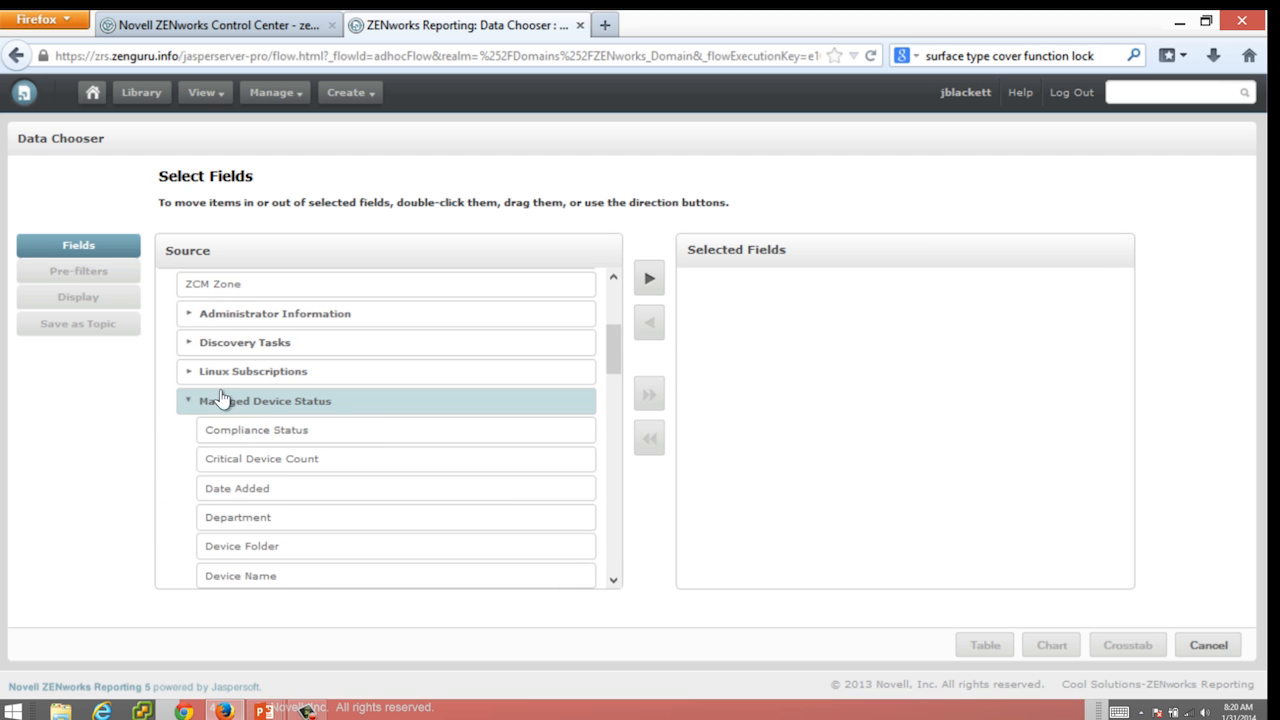
Add Device Name, Device ZUID, OS Name and ZENworks Agent Version from Managed Device Status to the selected fields.
{"action": "scroll", "coordinate": [615, 365], "scroll_direction": "down", "scroll_amount": 1}
{"action": "left_click_drag", "start_coordinate": [617, 372], "coordinate": [609, 400]}
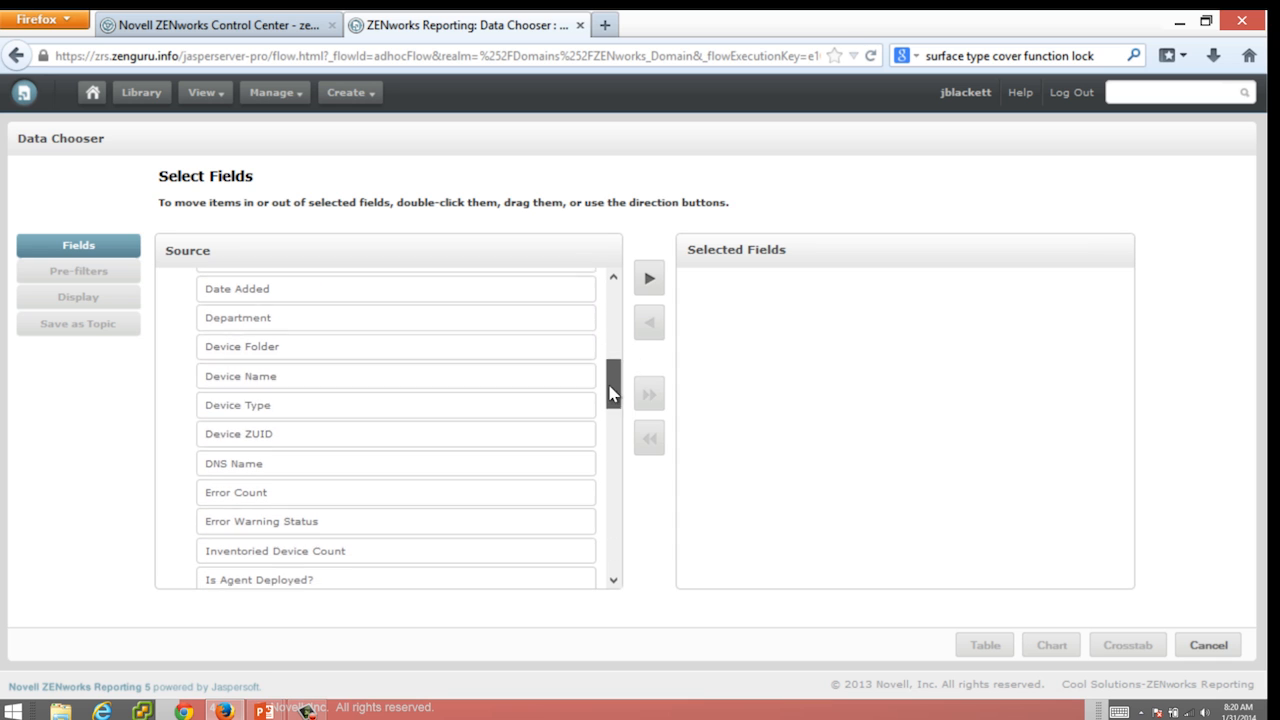
{"action": "left_click", "coordinate": [337, 447]}
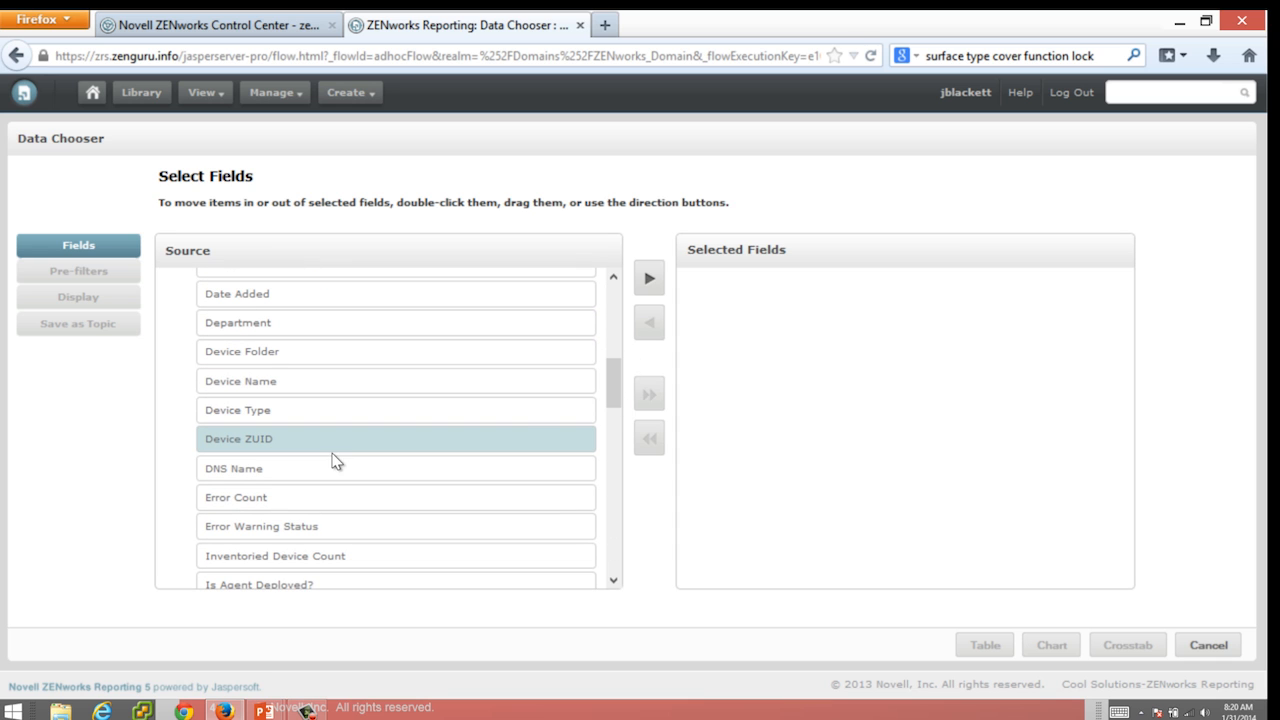
{"action": "left_click", "coordinate": [577, 390], "text": "ctrl"}
{"action": "left_click_drag", "start_coordinate": [618, 405], "coordinate": [588, 487]}
{"action": "scroll", "coordinate": [588, 487], "scroll_direction": "down", "scroll_amount": 1}
{"action": "left_click", "coordinate": [547, 459], "text": "ctrl"}
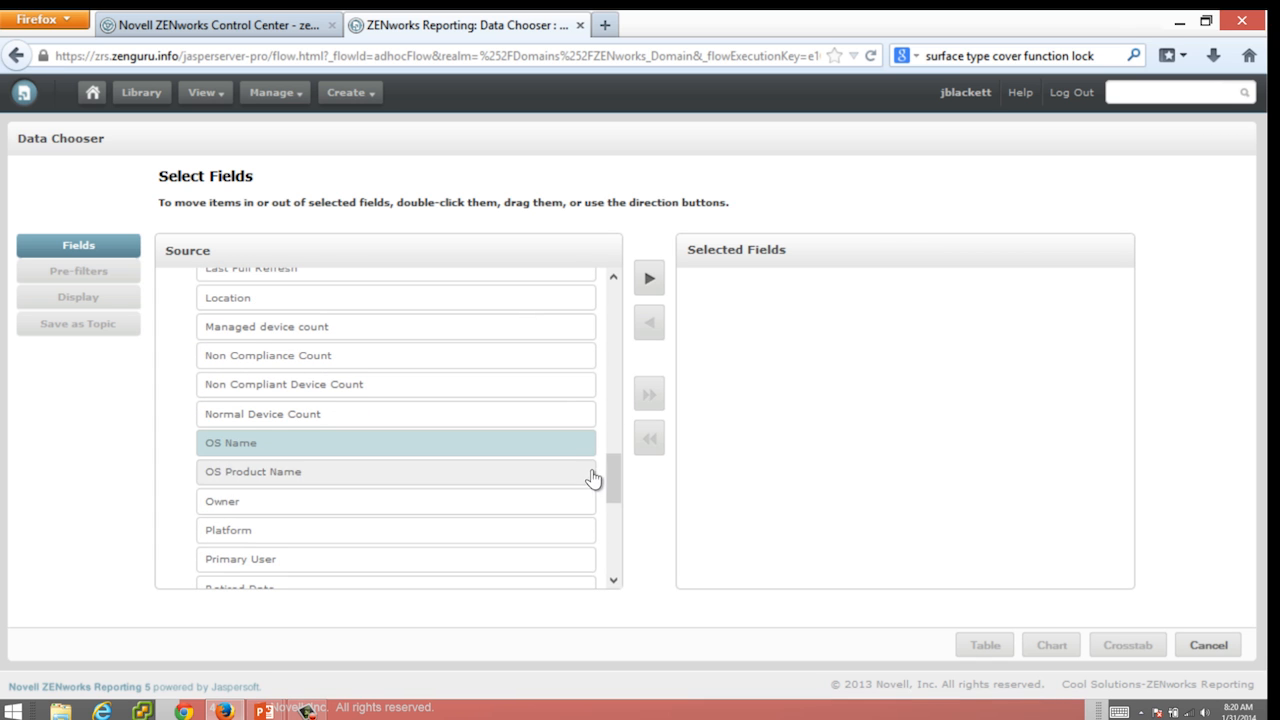
{"action": "left_click_drag", "start_coordinate": [609, 491], "coordinate": [603, 540]}
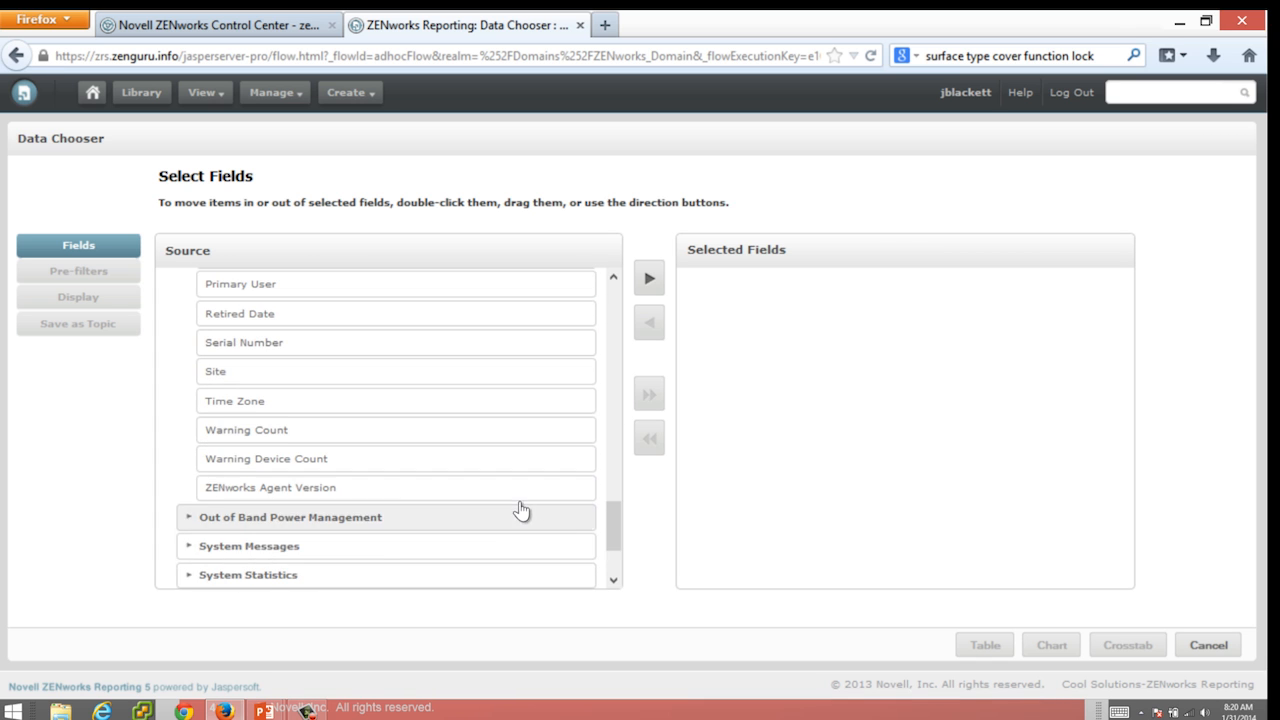
{"action": "left_click", "coordinate": [568, 480], "text": "ctrl"}
{"action": "left_click", "coordinate": [651, 281]}
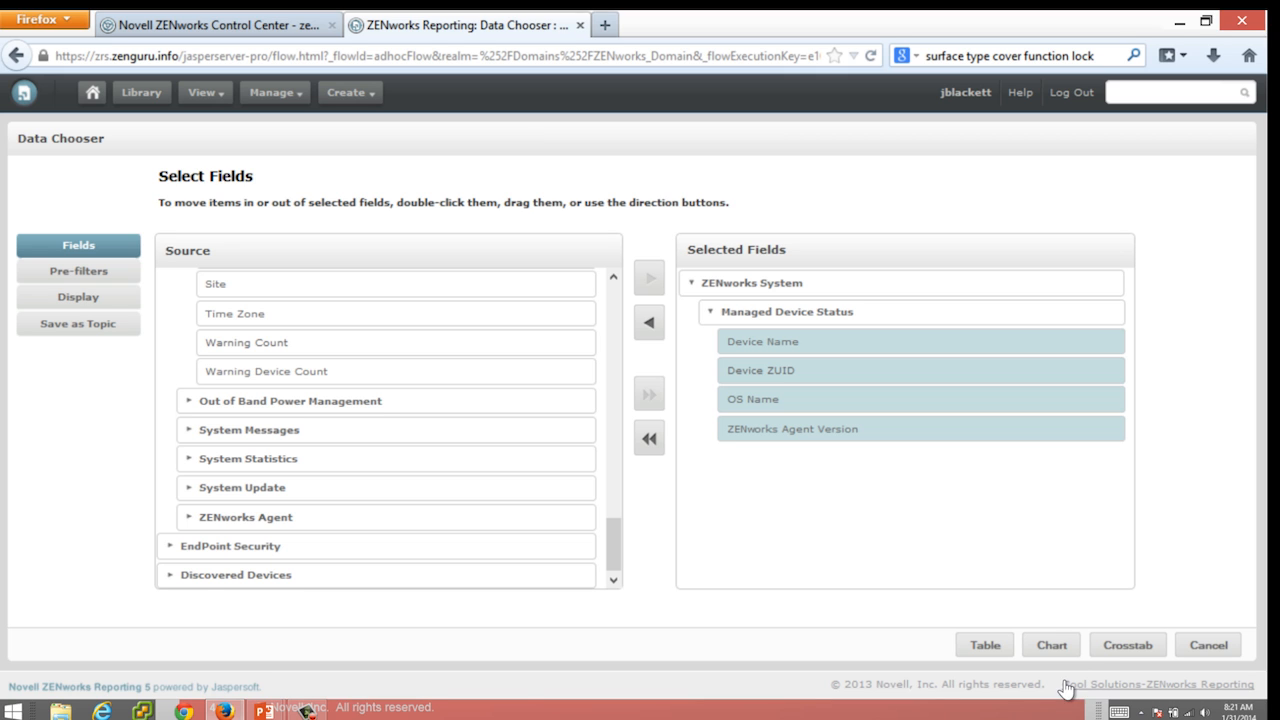
Create the view as a chart, expand its Managed Device Status fields and widen the field list to fit their names.
{"action": "left_click", "coordinate": [1054, 650]}
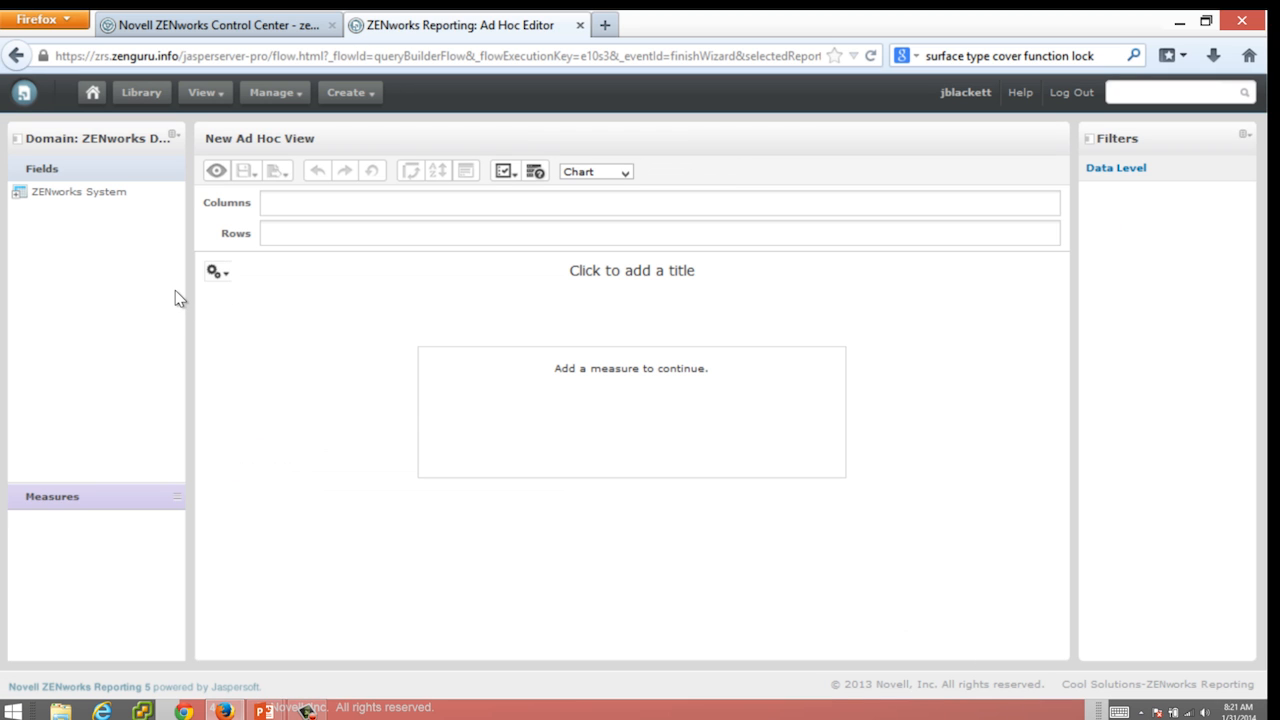
{"action": "left_click", "coordinate": [17, 194]}
{"action": "left_click", "coordinate": [38, 211]}
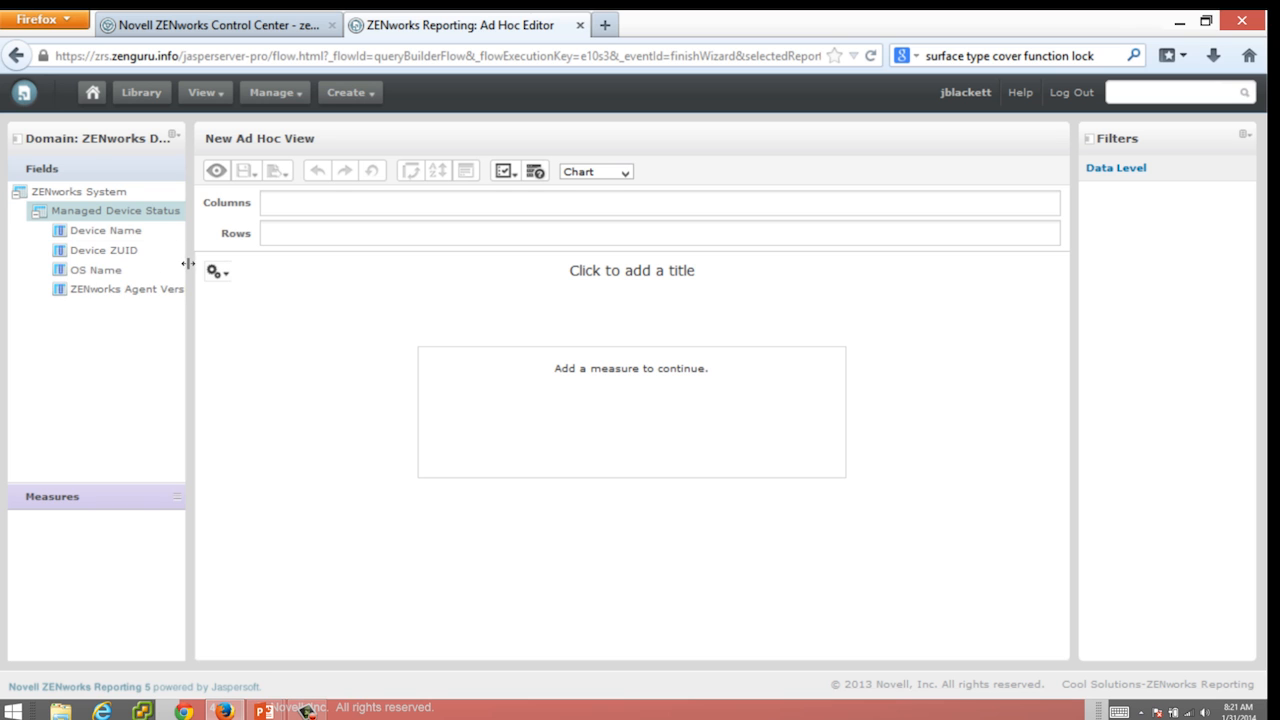
{"action": "left_click_drag", "start_coordinate": [189, 263], "coordinate": [237, 270]}
{"action": "left_click", "coordinate": [177, 251]}
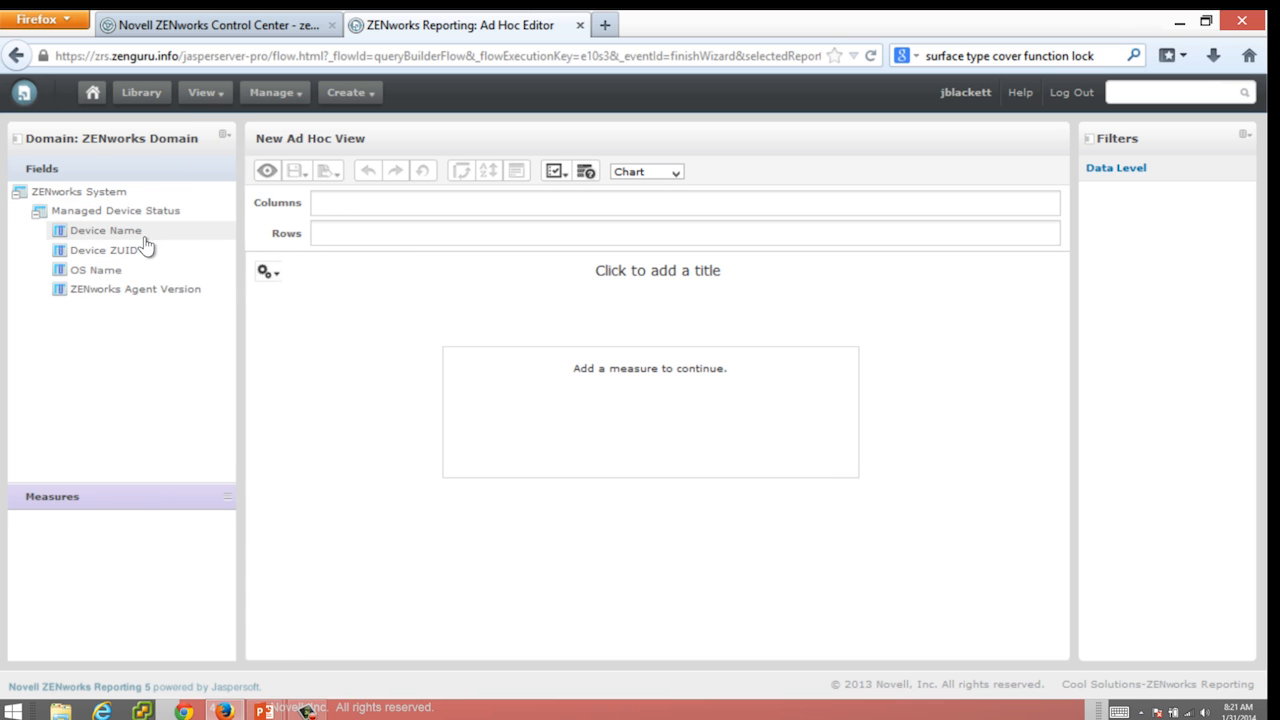
Convert the Device ZUID field into a measure.
{"action": "right_click", "coordinate": [125, 261]}
{"action": "left_click", "coordinate": [130, 257]}
{"action": "right_click", "coordinate": [126, 257]}
{"action": "left_click", "coordinate": [155, 350]}
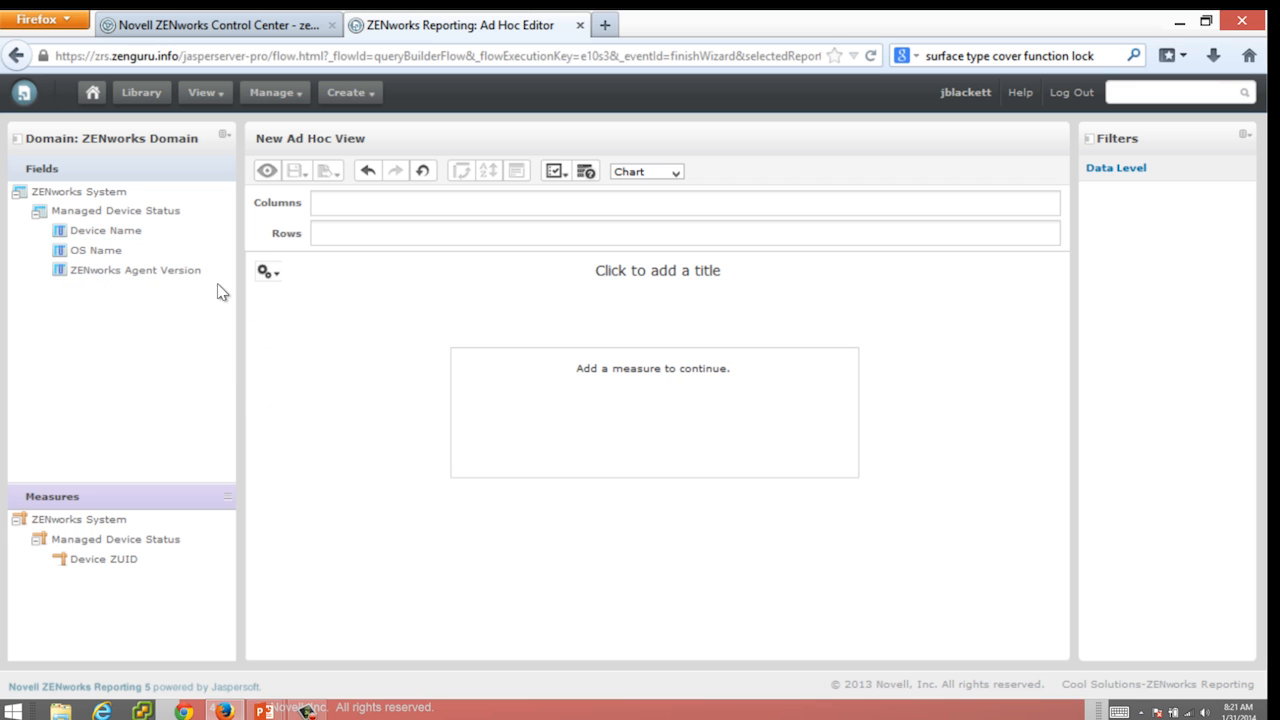
Place the Device ZUID measure in the chart's rows.
{"action": "right_click", "coordinate": [114, 573]}
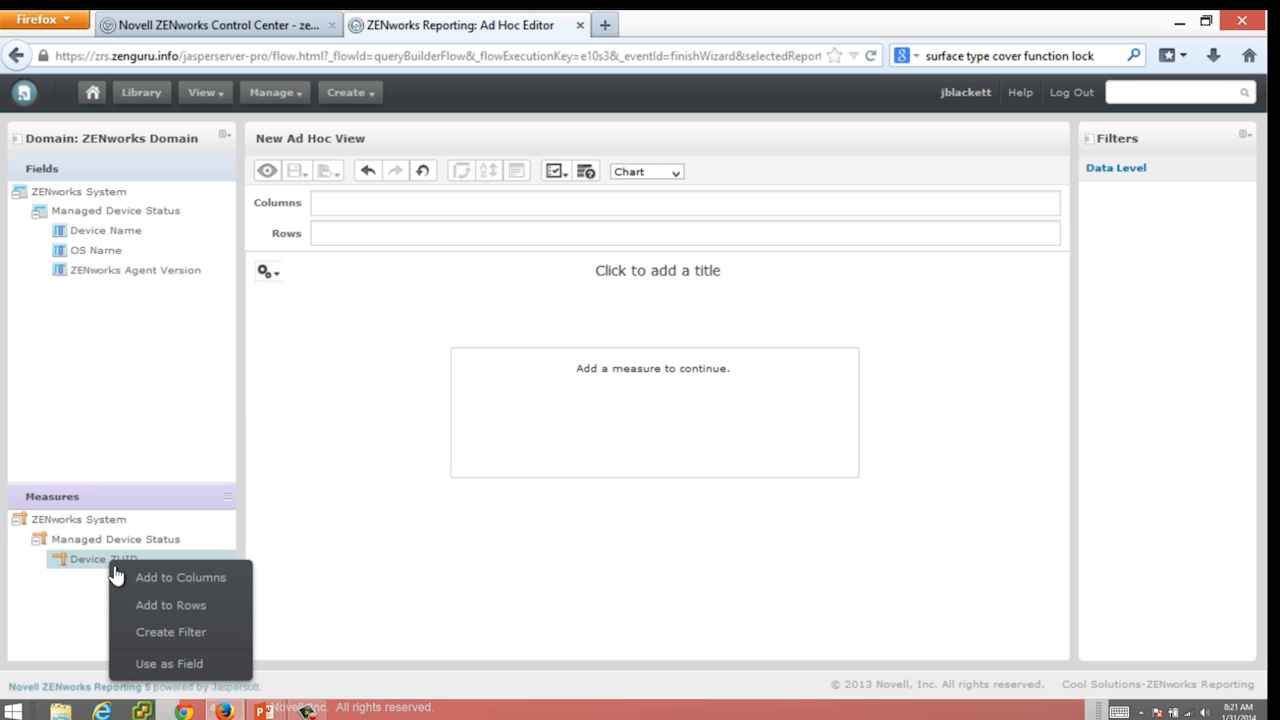
{"action": "left_click", "coordinate": [103, 570]}
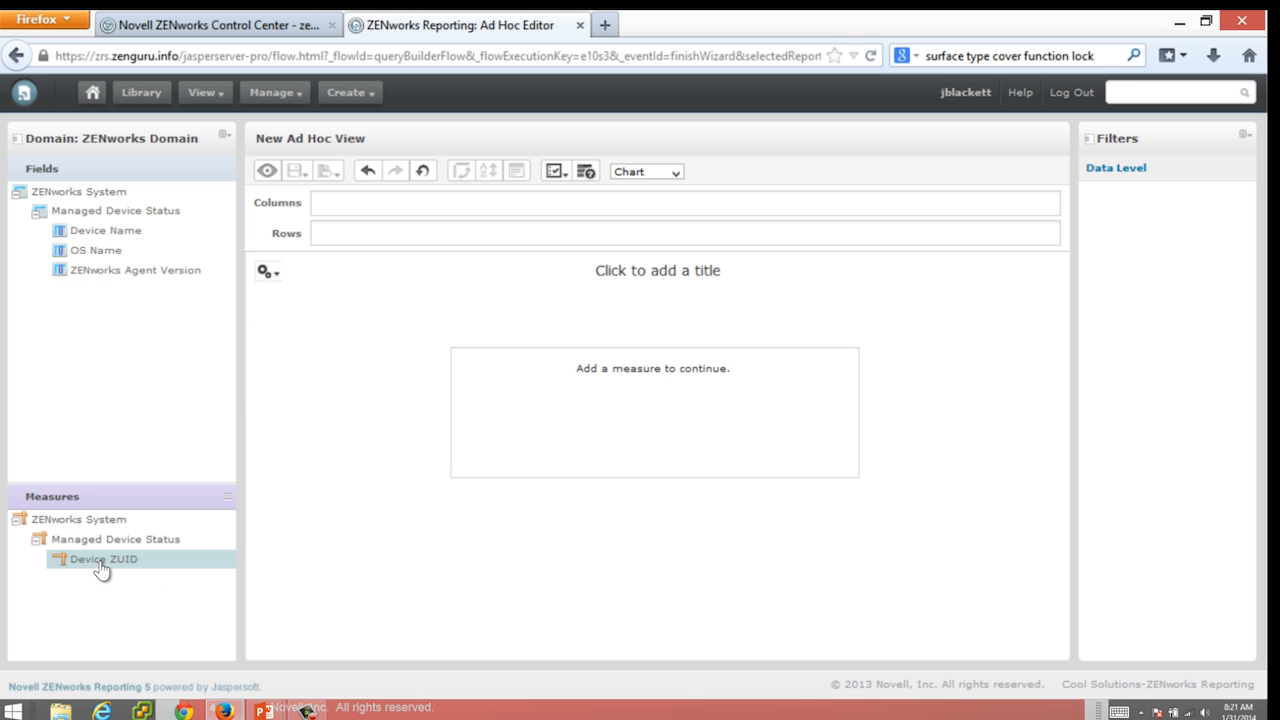
{"action": "left_click_drag", "start_coordinate": [105, 570], "coordinate": [379, 232]}
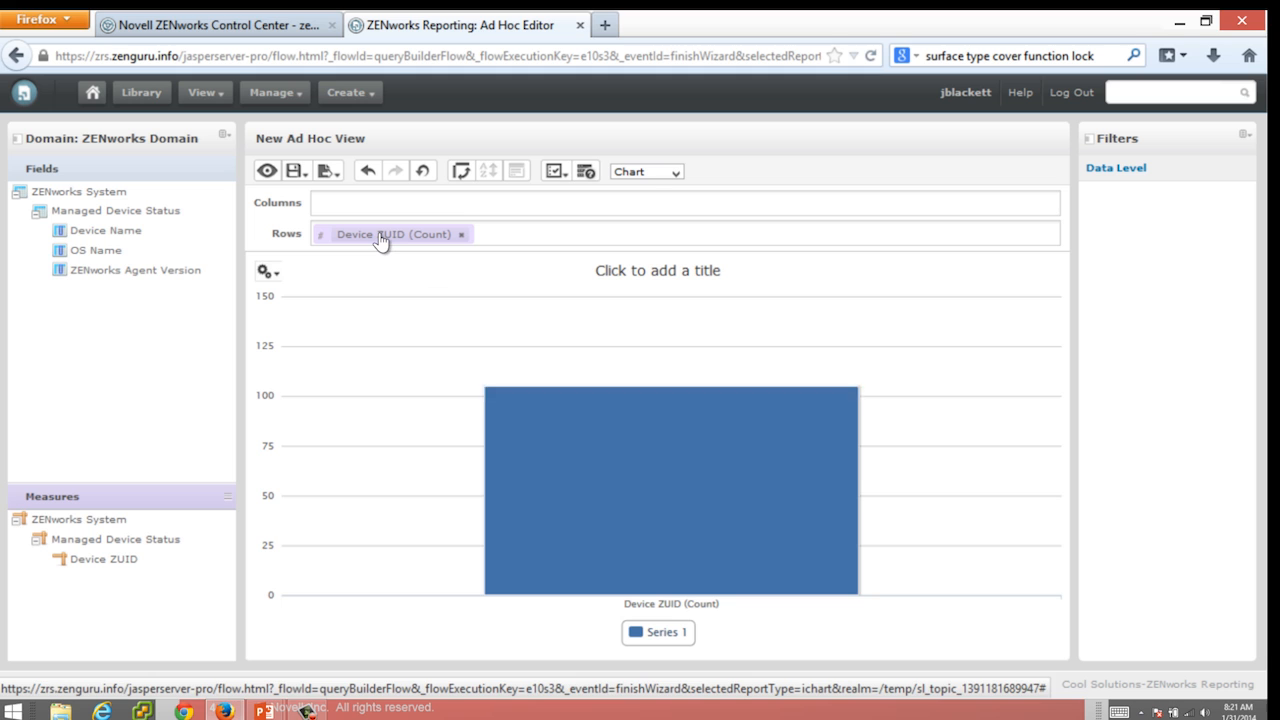
{"action": "mouse_move", "coordinate": [609, 359]}
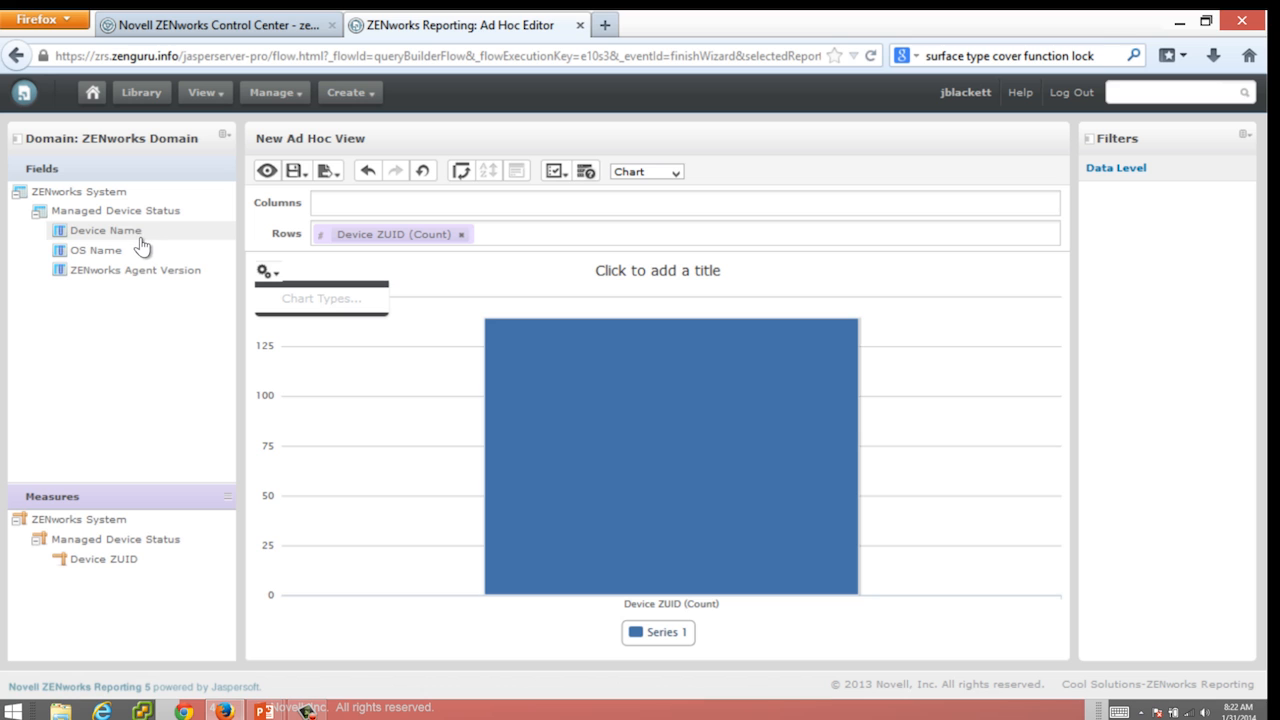
Try charting the device count by Device Name at the most detailed column level, and remove that field from the columns.
{"action": "left_click_drag", "start_coordinate": [110, 238], "coordinate": [337, 201]}
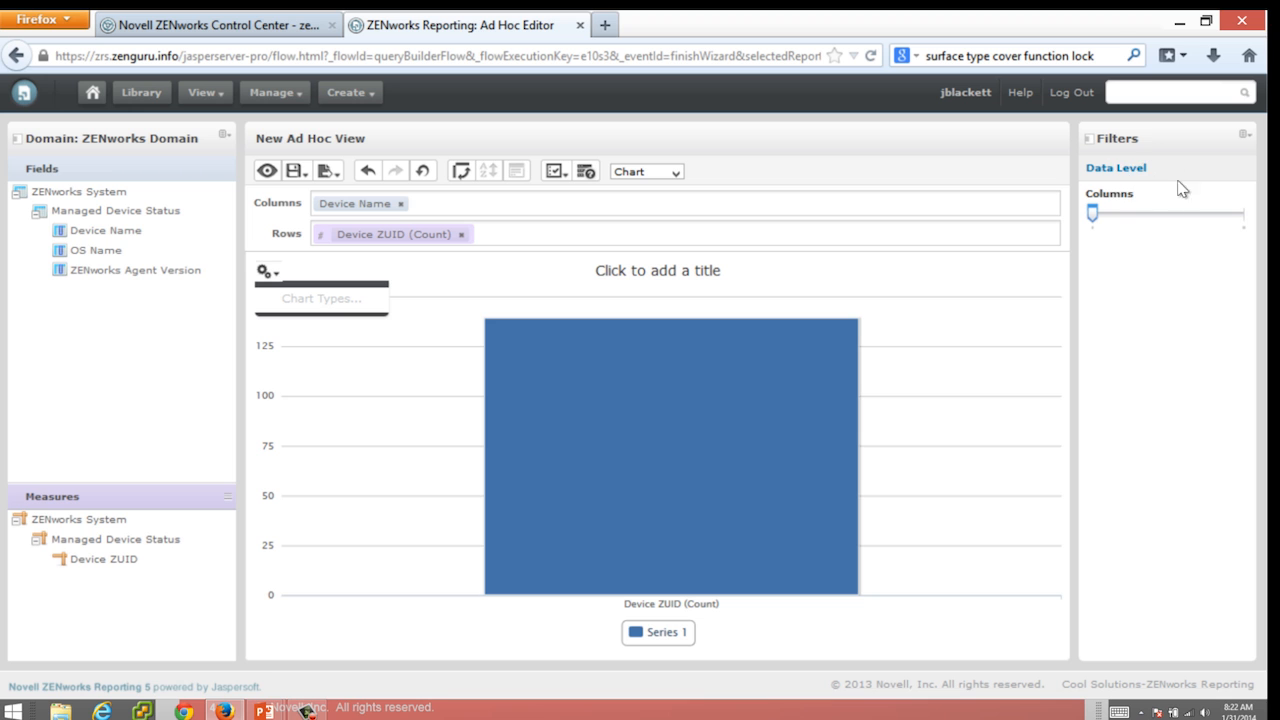
{"action": "left_click", "coordinate": [1235, 215]}
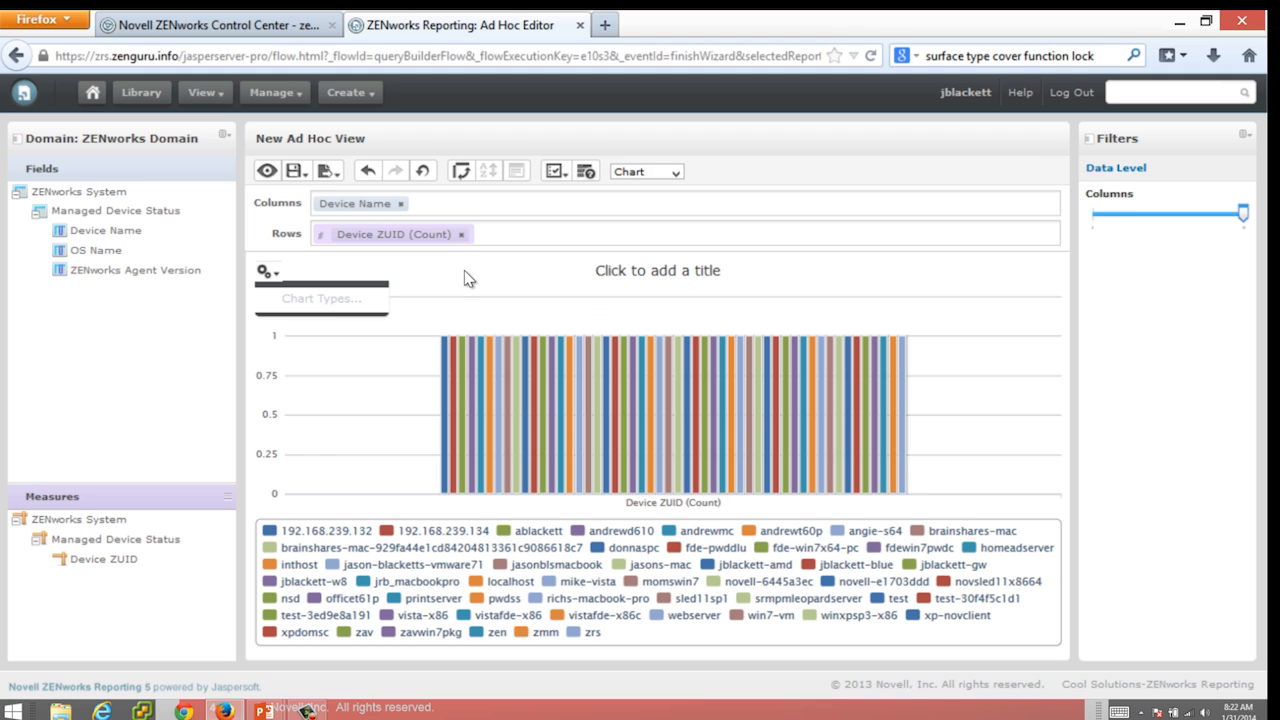
{"action": "left_click", "coordinate": [401, 205]}
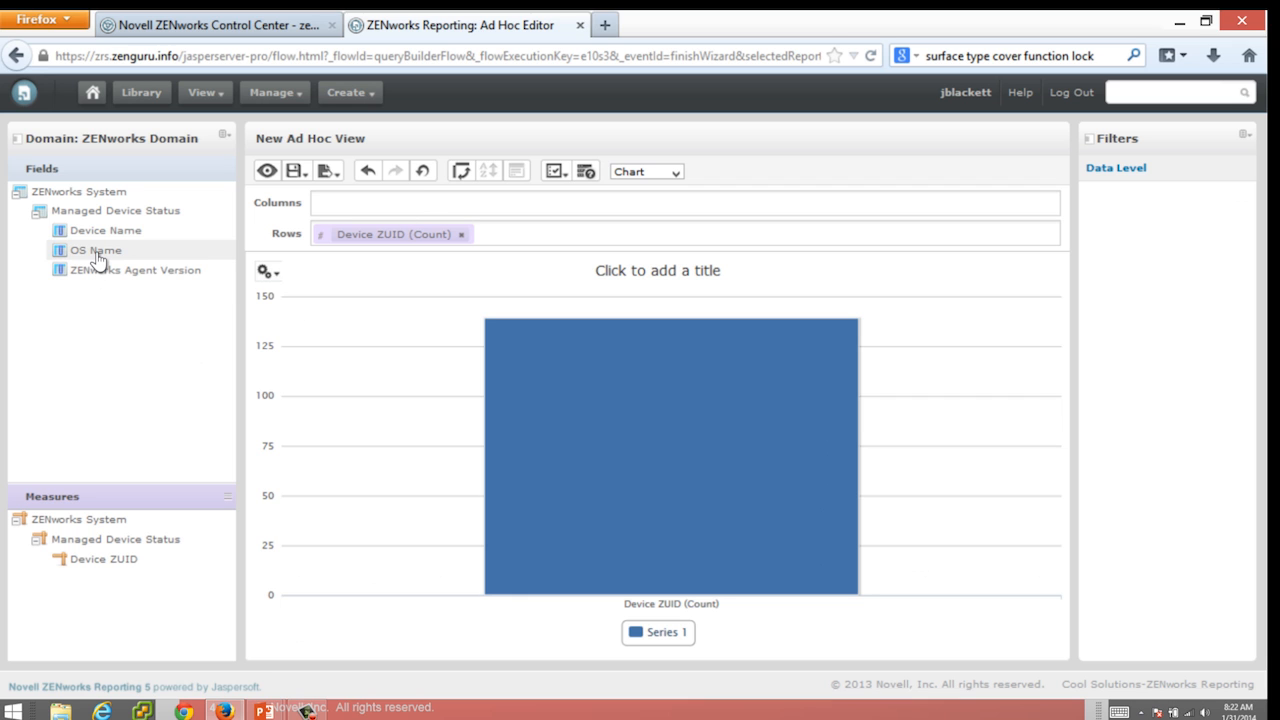
Break down the device count by OS Name in the columns at the OS Name level, and zoom in on the chart's lower bars.
{"action": "left_click_drag", "start_coordinate": [95, 250], "coordinate": [325, 206]}
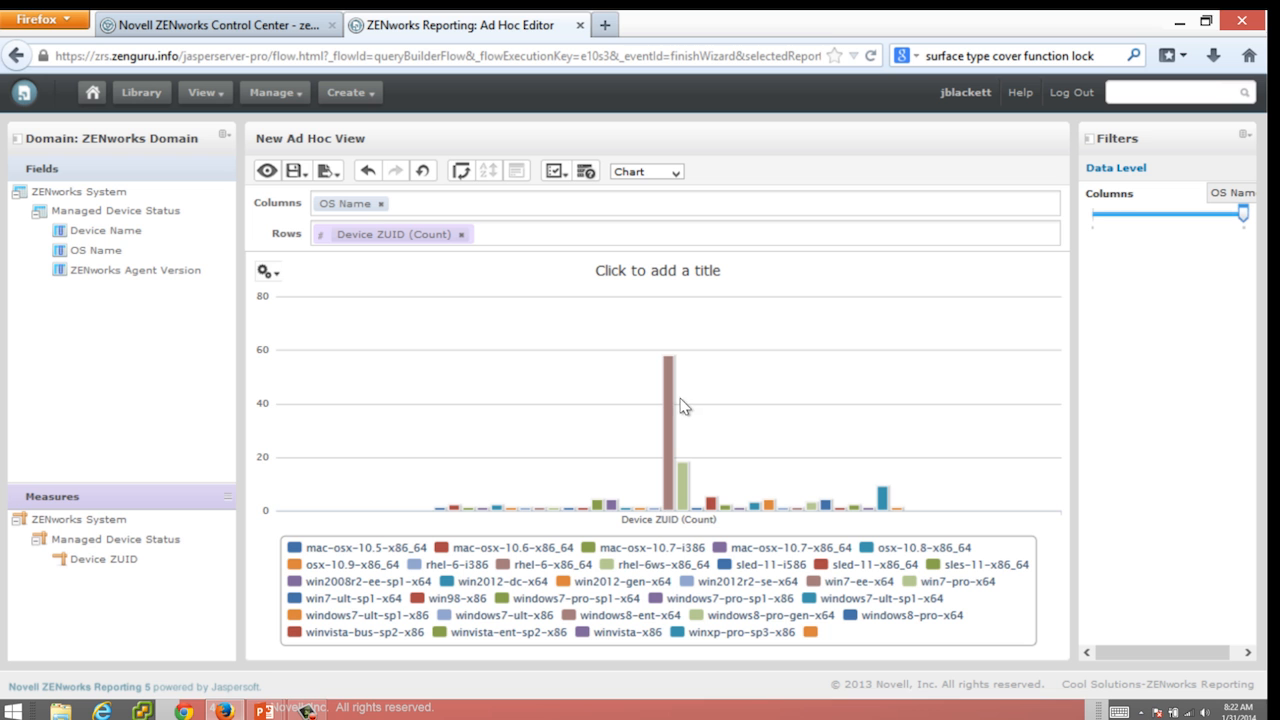
{"action": "mouse_move", "coordinate": [672, 404]}
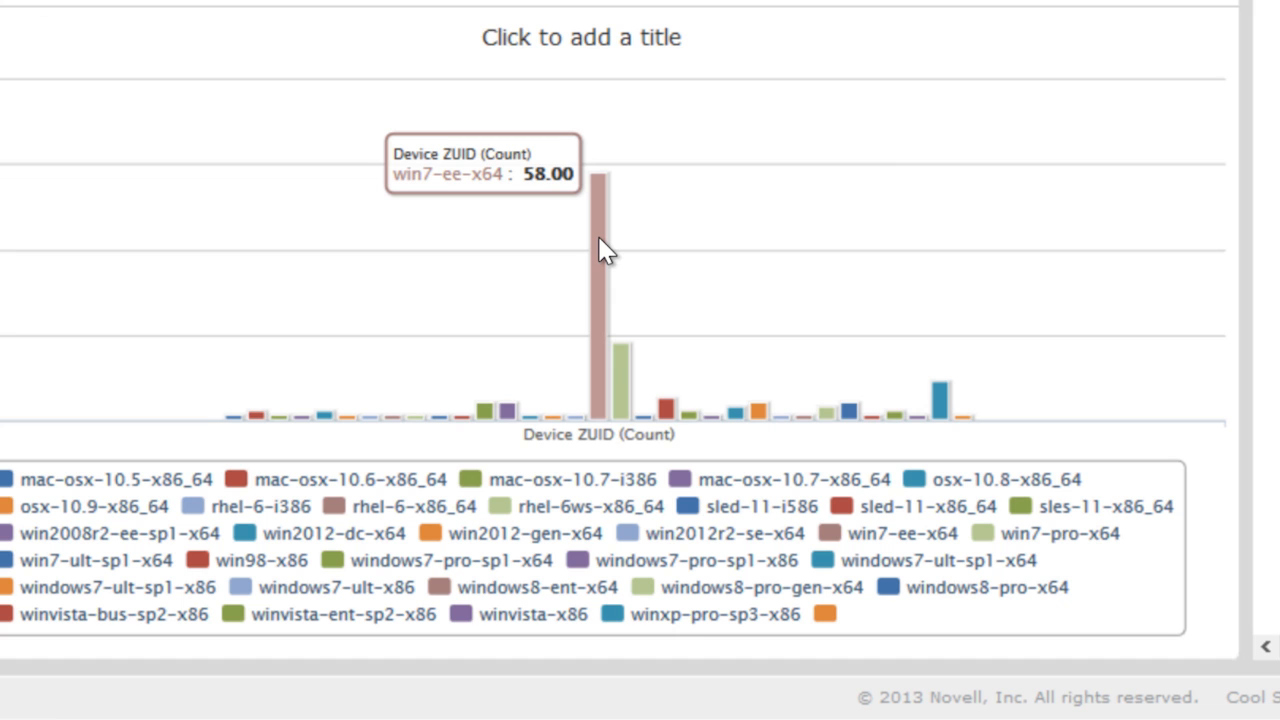
{"action": "mouse_move", "coordinate": [632, 398]}
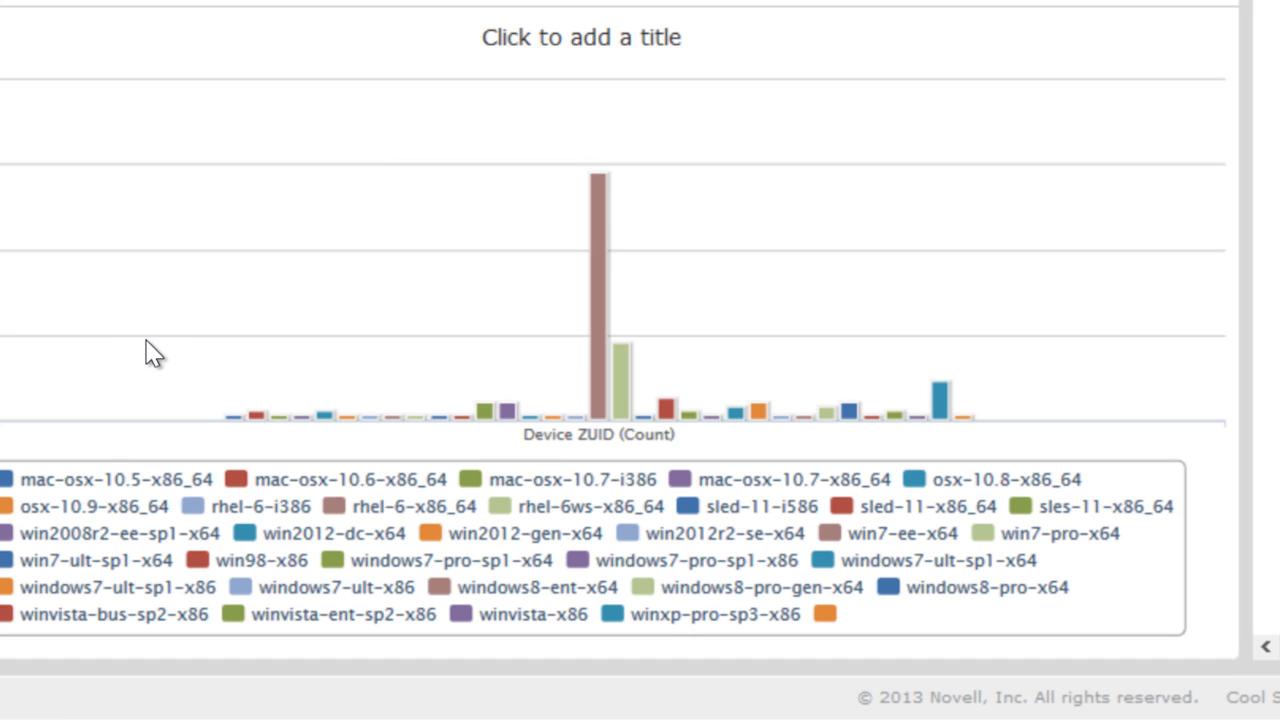
{"action": "left_click_drag", "start_coordinate": [140, 377], "coordinate": [1152, 450]}
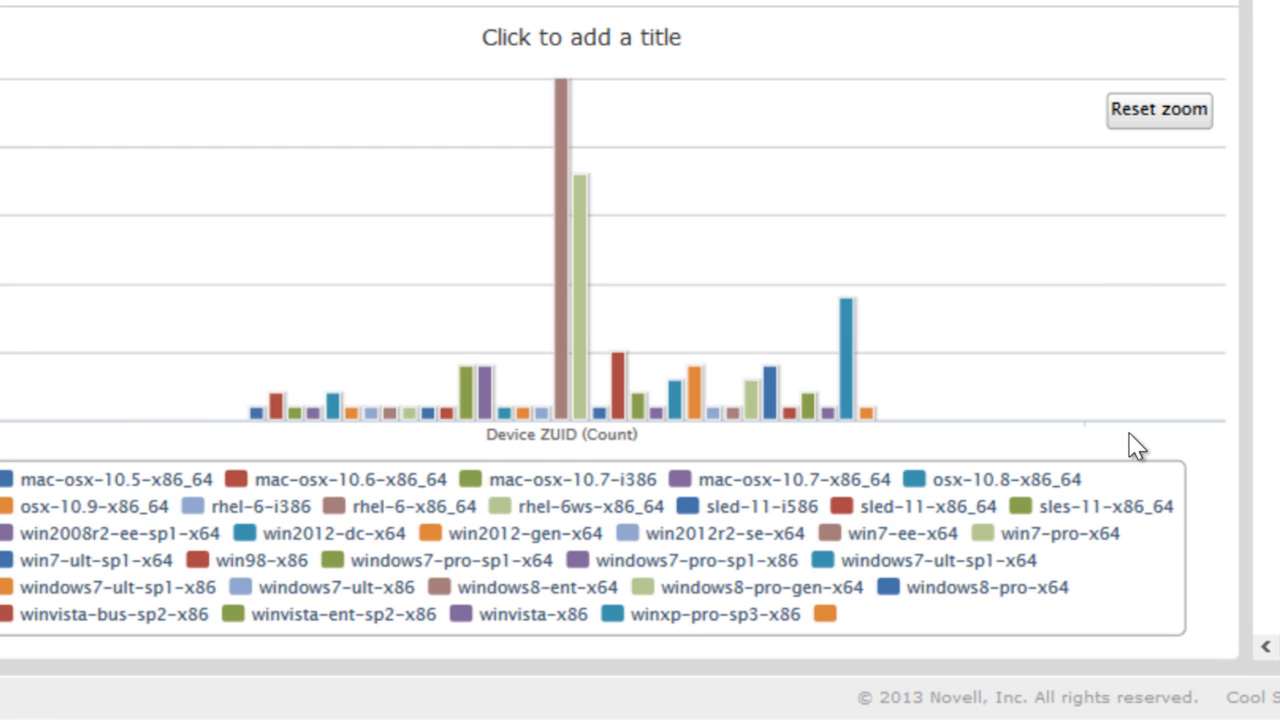
Zoom in on the lower bars, reset the chart zoom, and add ZENworks Agent Version to the columns ahead of OS Name.
{"action": "left_click_drag", "start_coordinate": [195, 350], "coordinate": [1152, 450]}
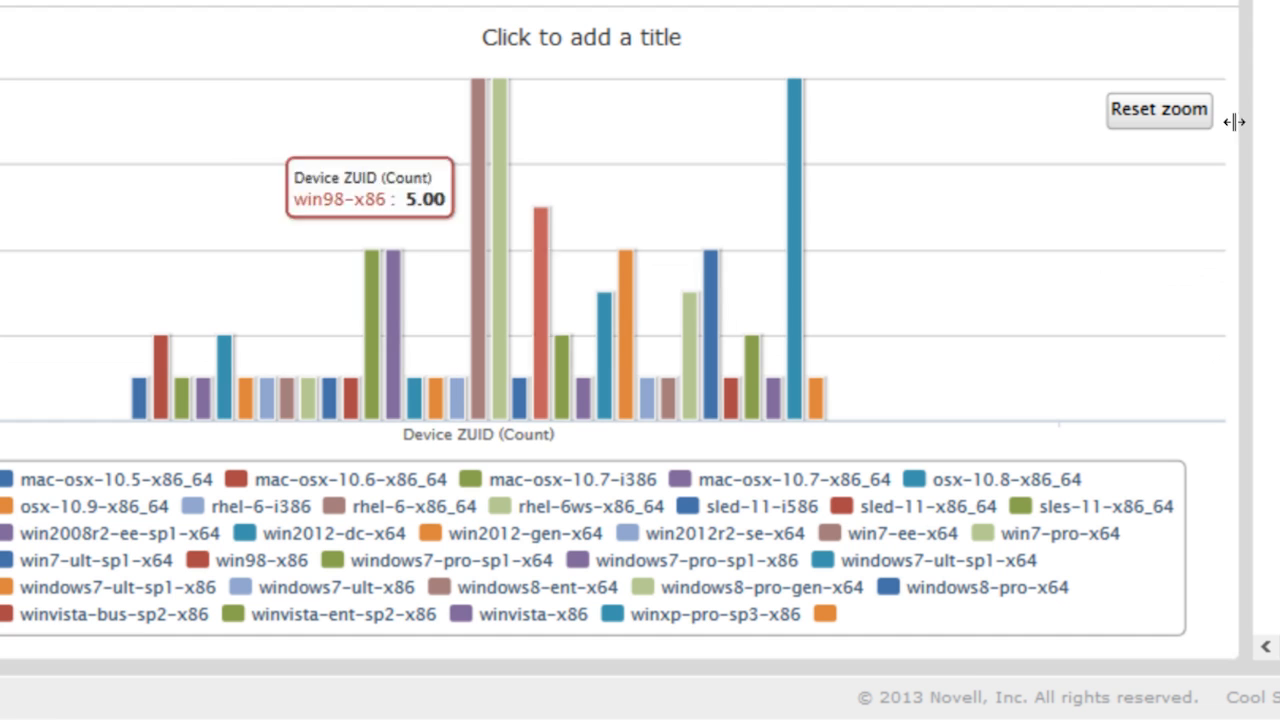
{"action": "left_click", "coordinate": [1190, 112]}
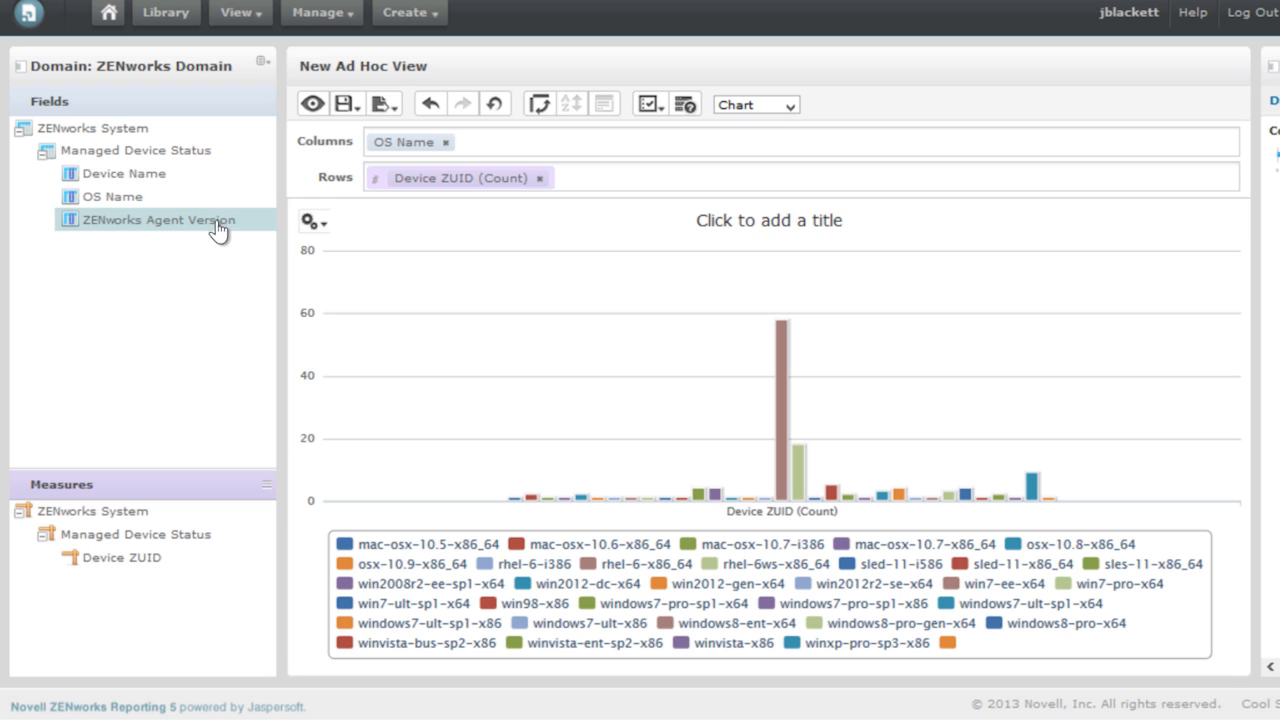
{"action": "left_click_drag", "start_coordinate": [218, 230], "coordinate": [363, 140]}
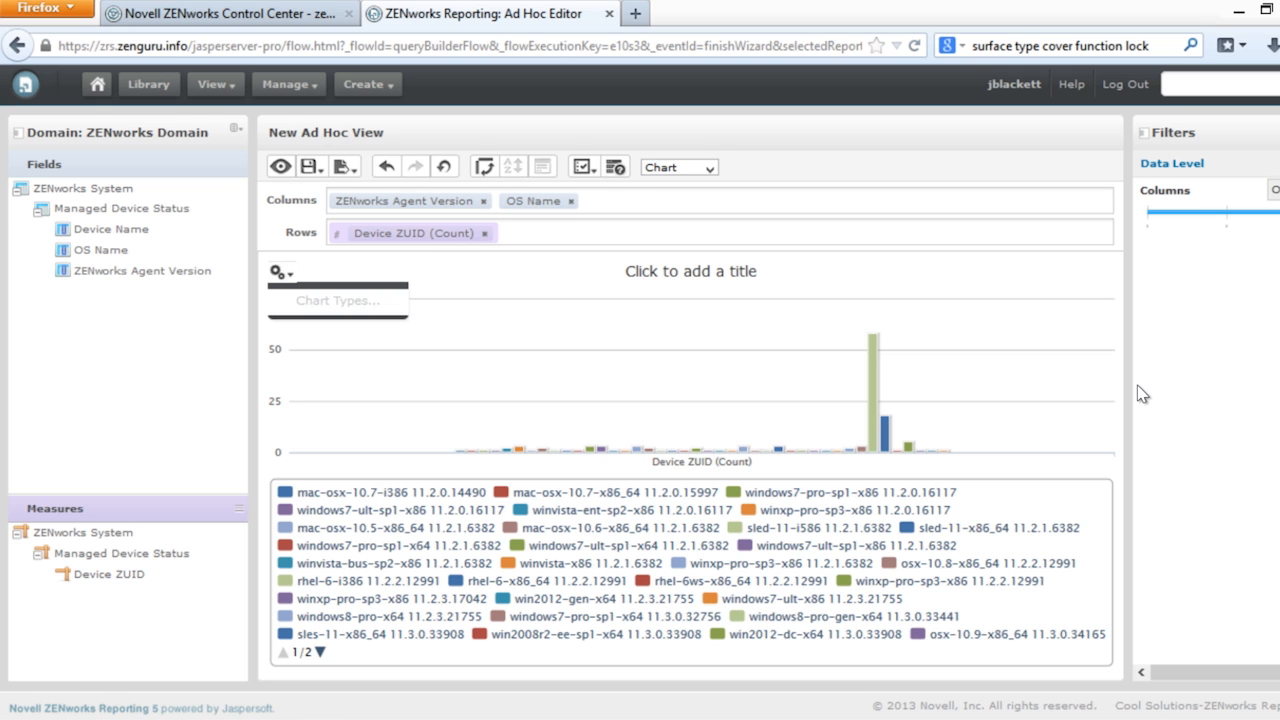
Change the chart type to Pie and close the chart type selection.
{"action": "left_click", "coordinate": [711, 169]}
{"action": "left_click", "coordinate": [743, 150]}
{"action": "mouse_move", "coordinate": [303, 276]}
{"action": "left_click", "coordinate": [305, 306]}
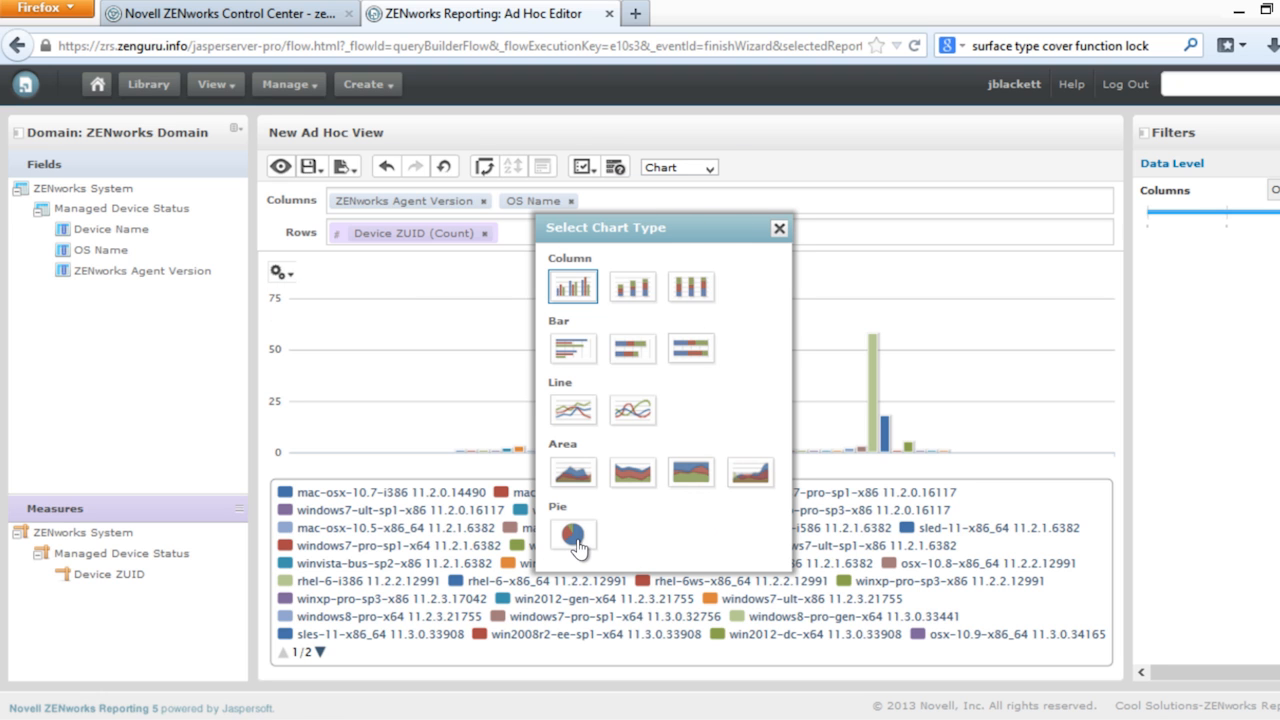
{"action": "left_click", "coordinate": [574, 537]}
{"action": "left_click", "coordinate": [779, 229]}
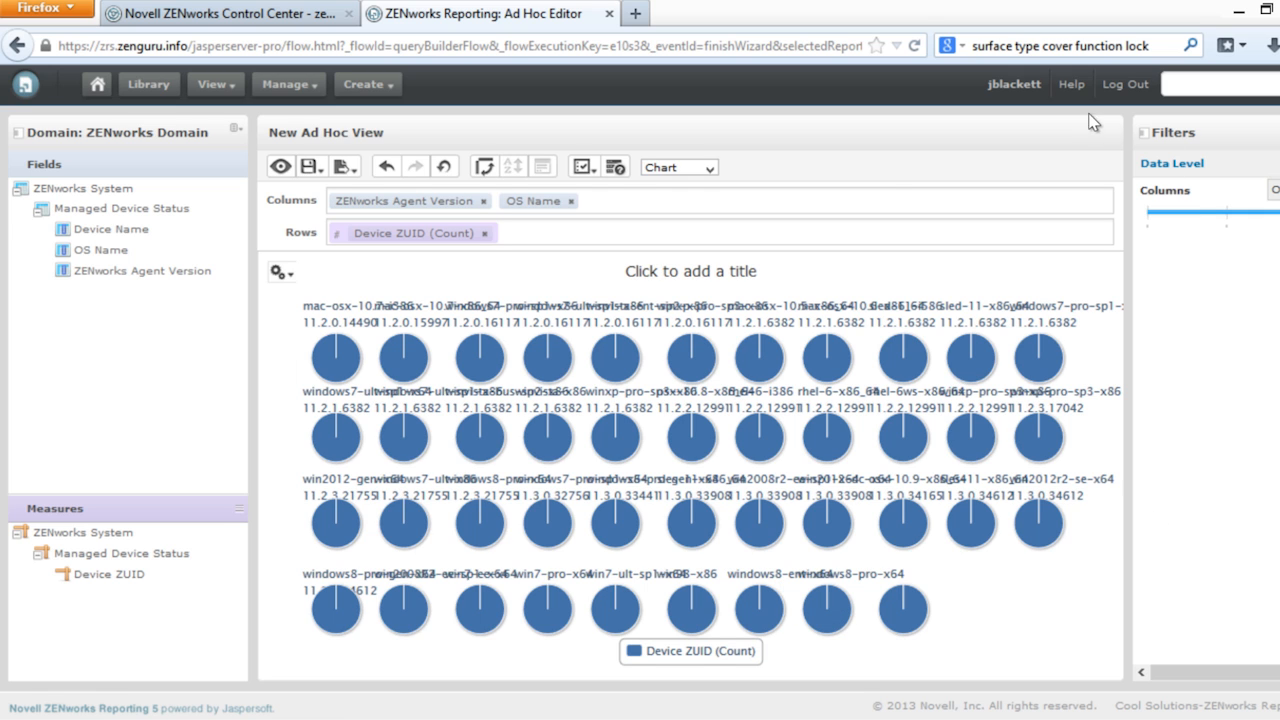
Swap the column and row groups, and set the rows' data level to ZENworks Agent Version.
{"action": "left_click", "coordinate": [487, 176]}
{"action": "left_click", "coordinate": [487, 176]}
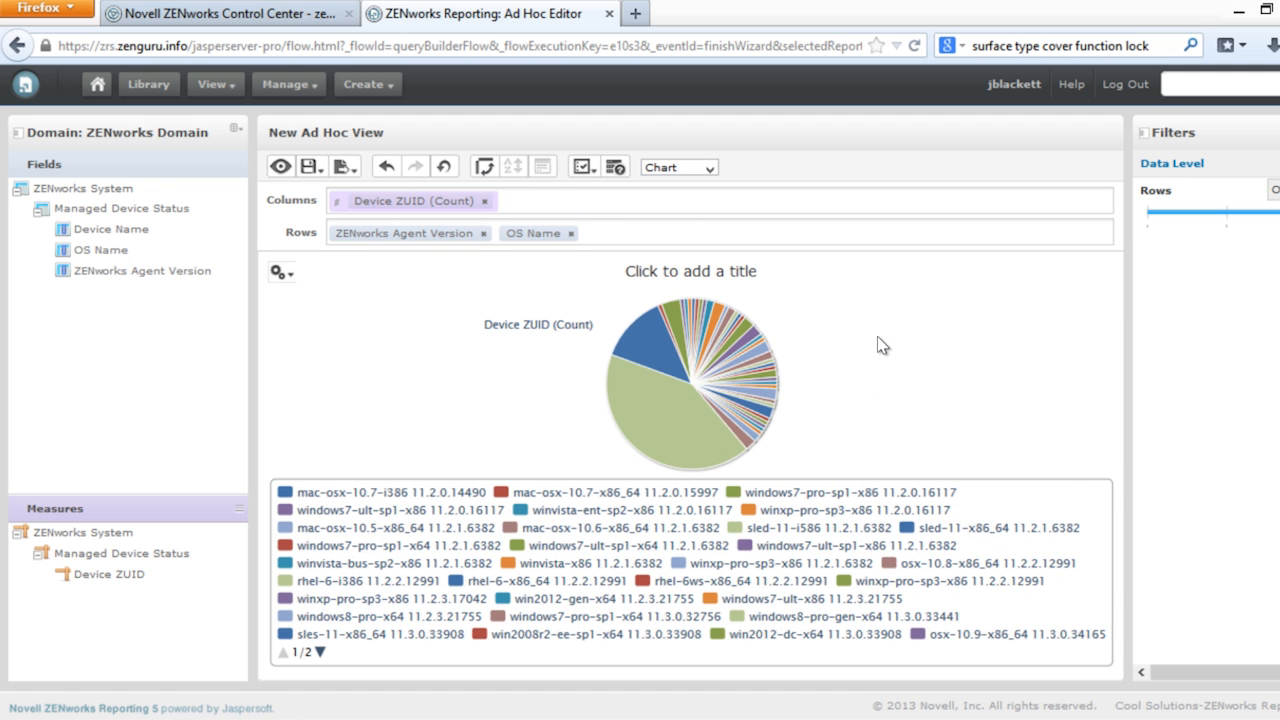
{"action": "left_click_drag", "start_coordinate": [1256, 218], "coordinate": [1226, 211]}
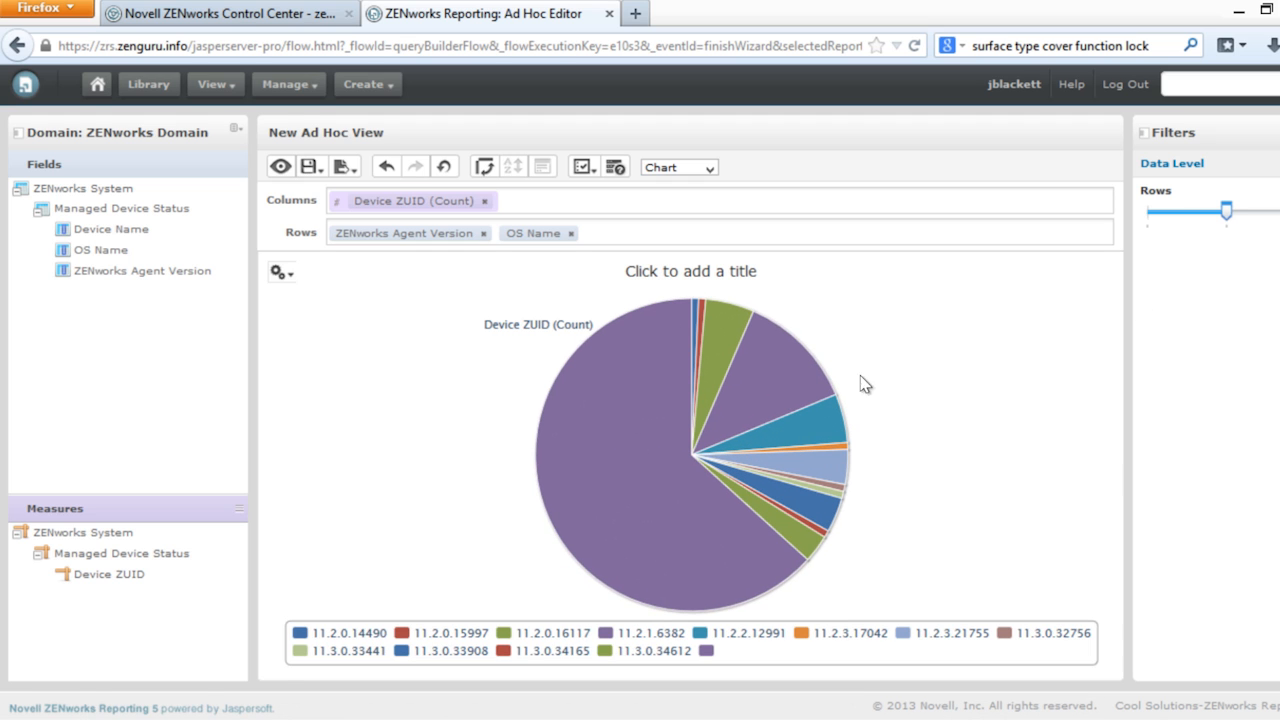
Check the device counts of individual pie slices and display the ad hoc view as a crosstab.
{"action": "mouse_move", "coordinate": [772, 407]}
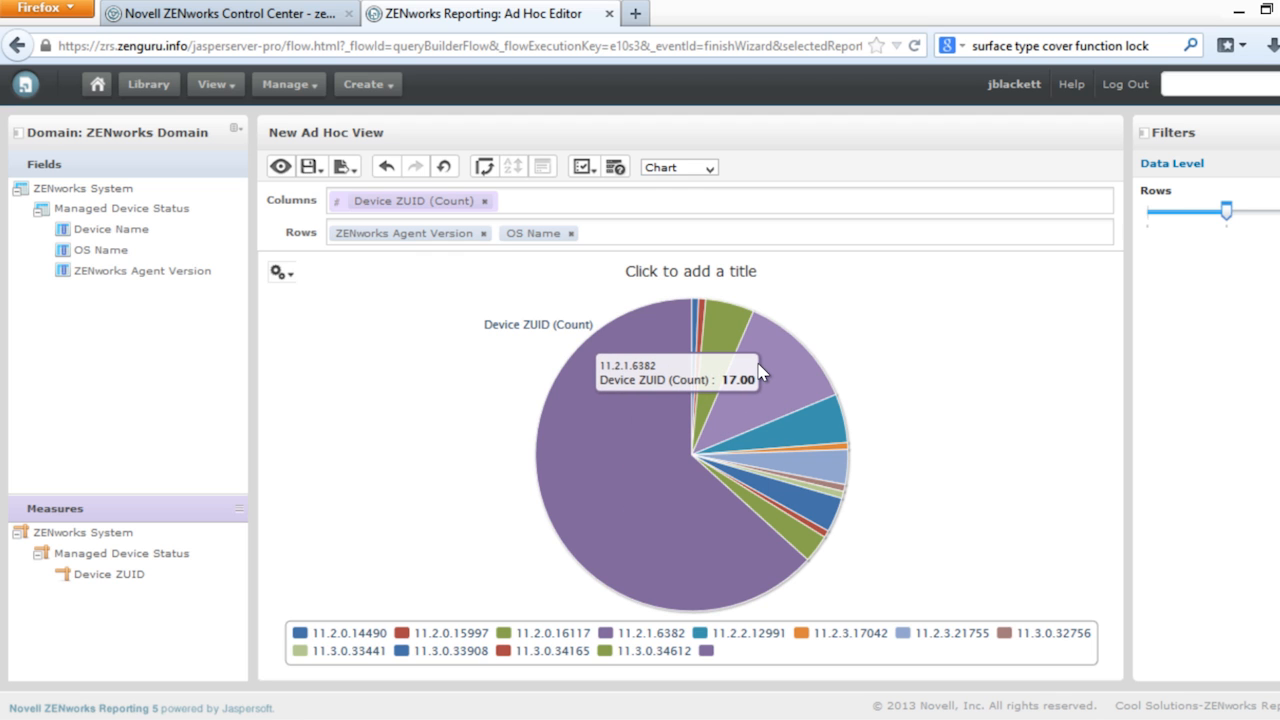
{"action": "mouse_move", "coordinate": [609, 348]}
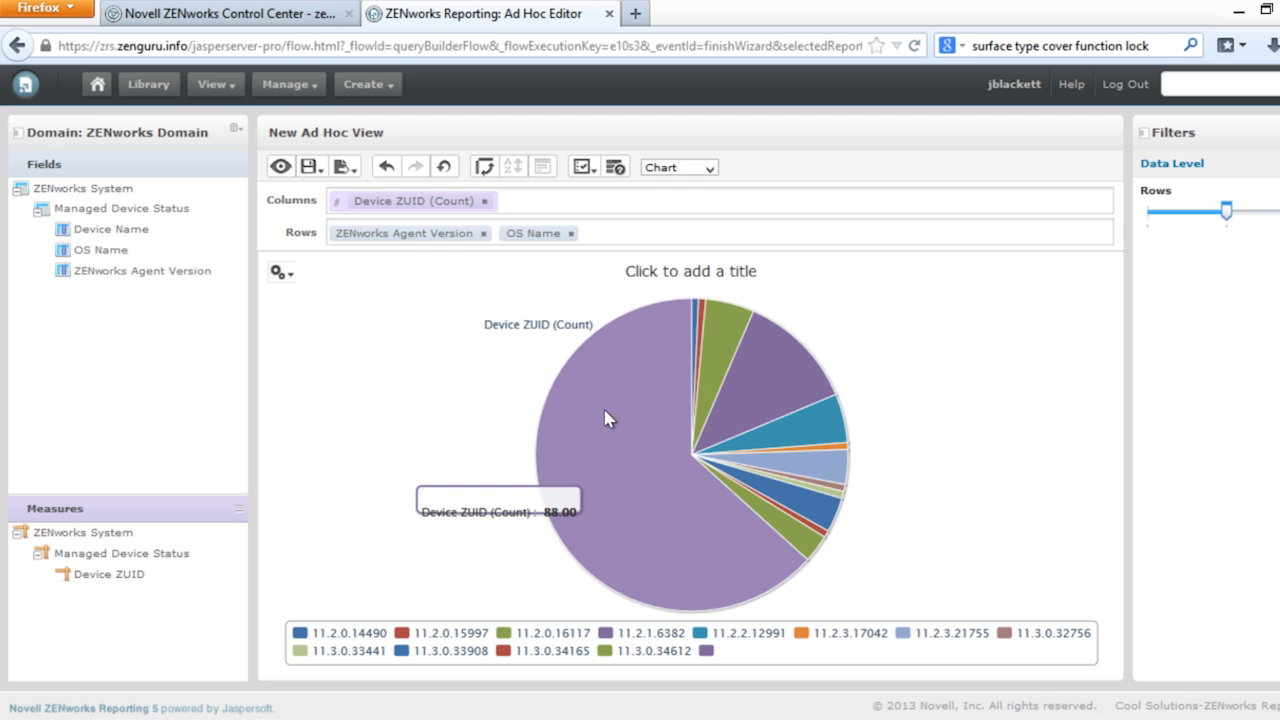
{"action": "mouse_move", "coordinate": [718, 338]}
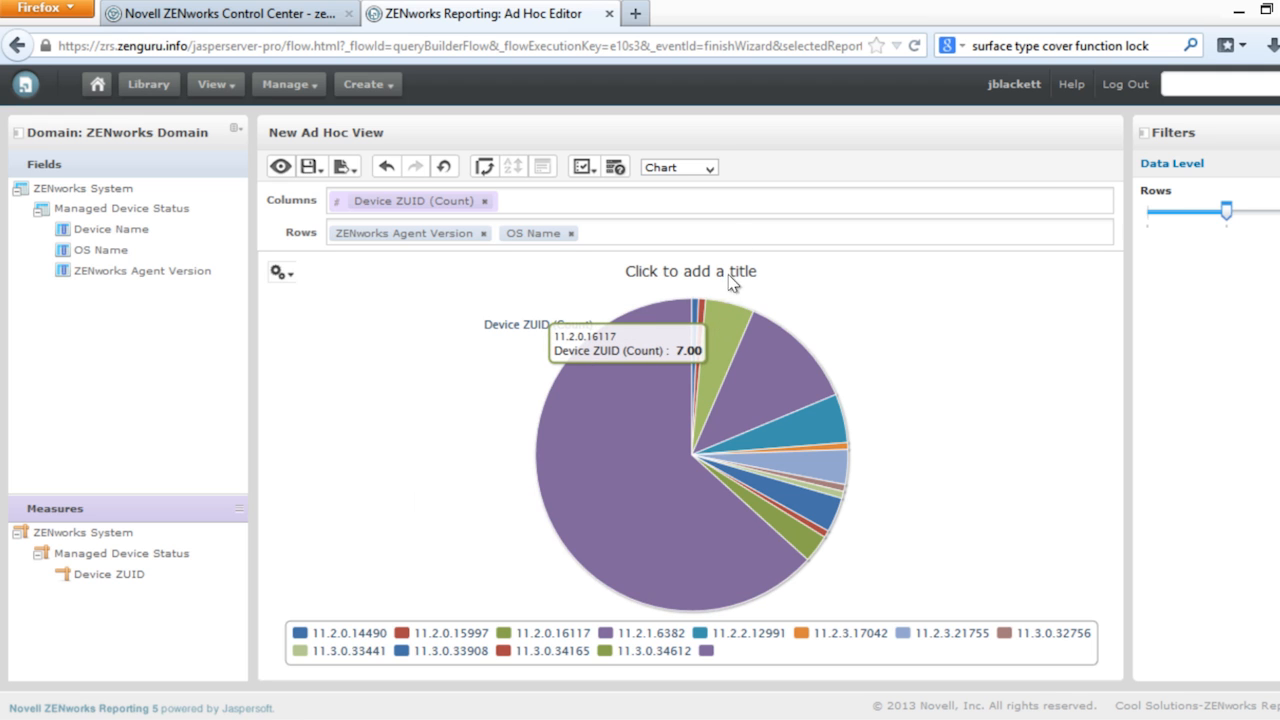
{"action": "left_click", "coordinate": [708, 170]}
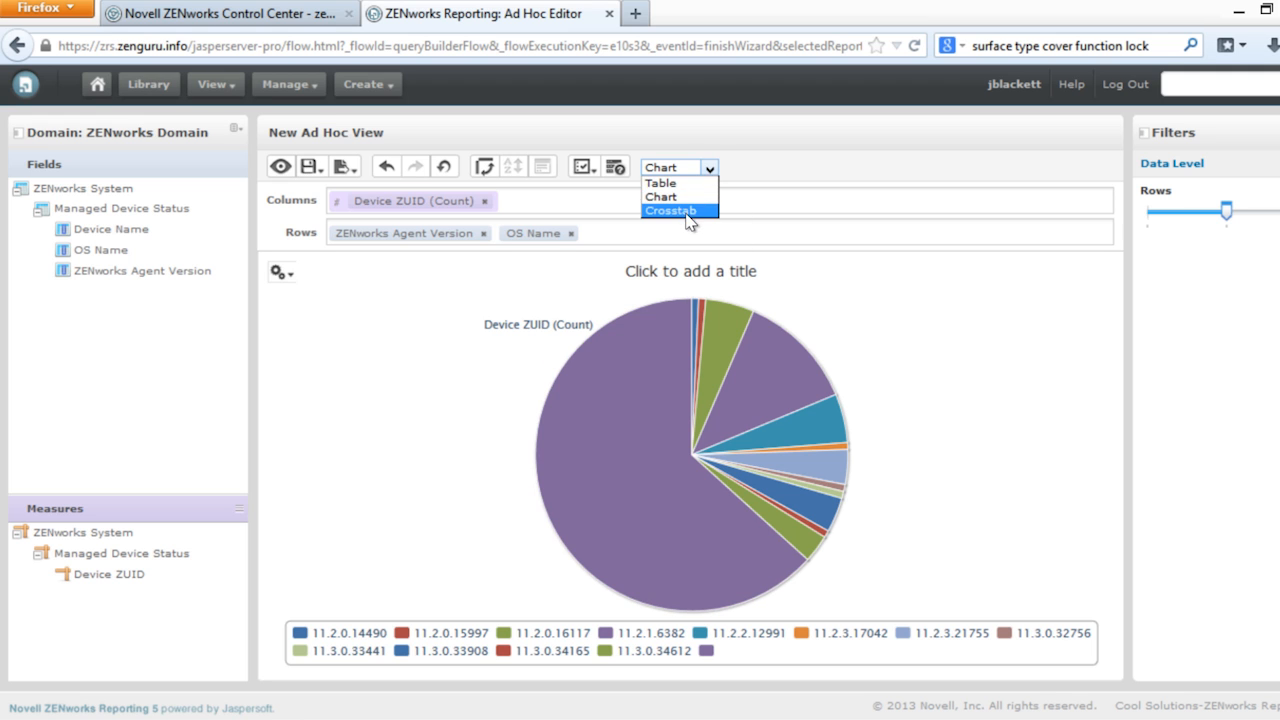
{"action": "left_click", "coordinate": [690, 210]}
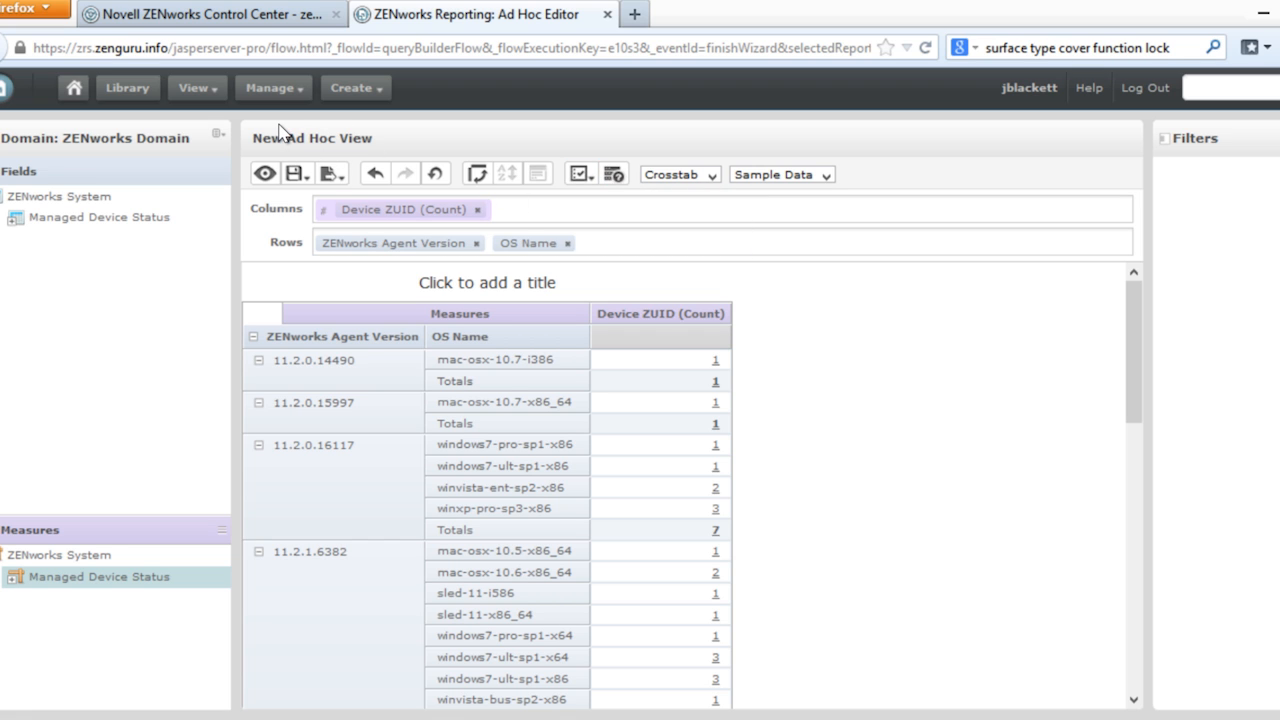
Leave the Ad Hoc Editor for the report repository, discarding the unsaved view.
{"action": "left_click", "coordinate": [345, 88]}
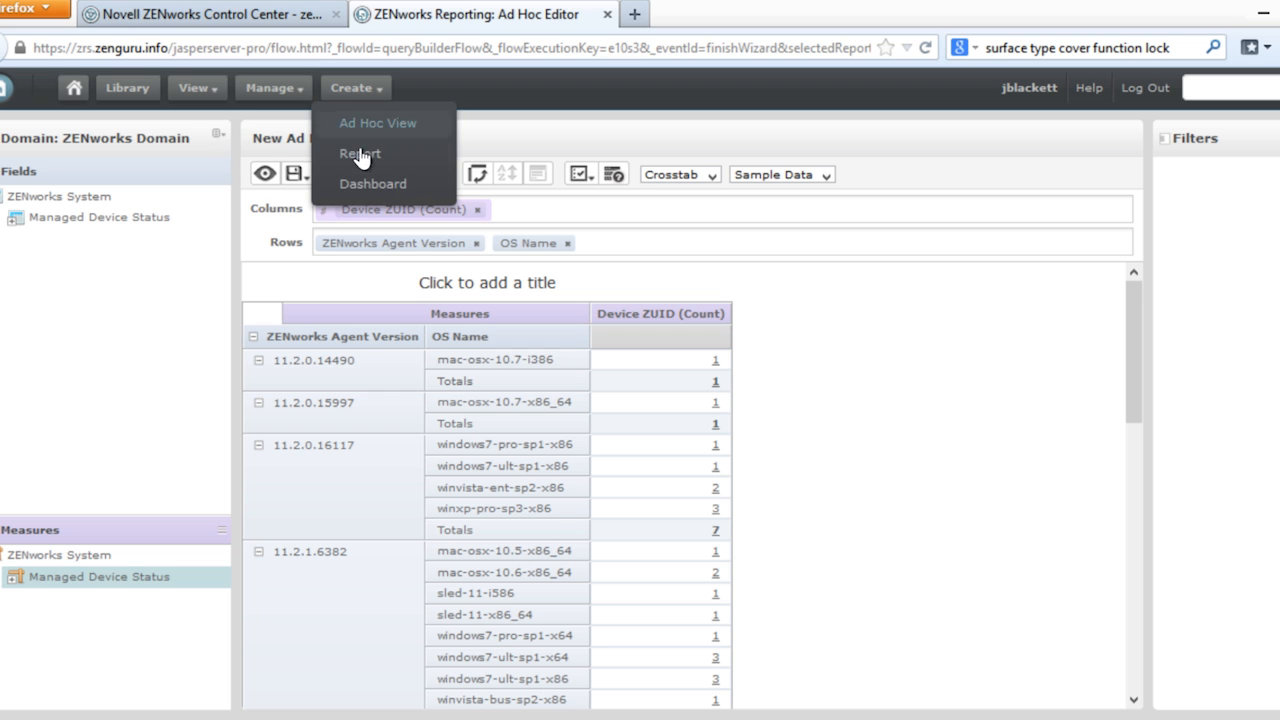
{"action": "mouse_move", "coordinate": [197, 88]}
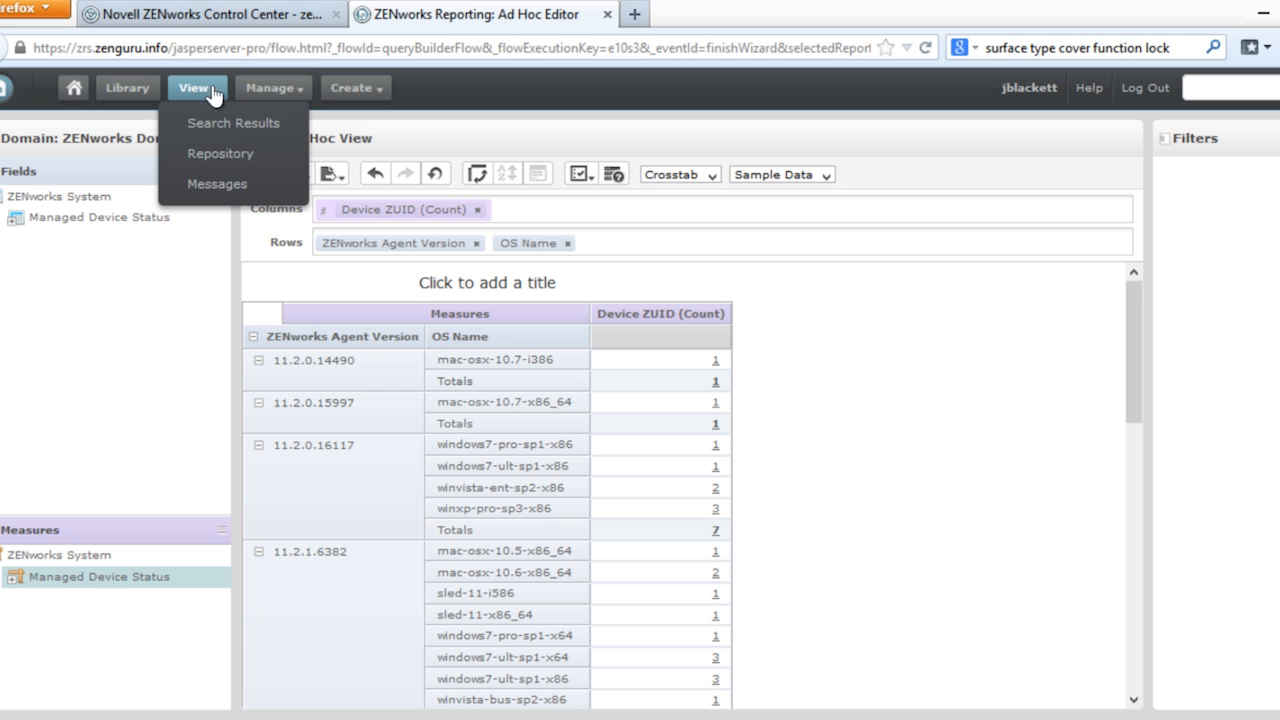
{"action": "left_click", "coordinate": [231, 160]}
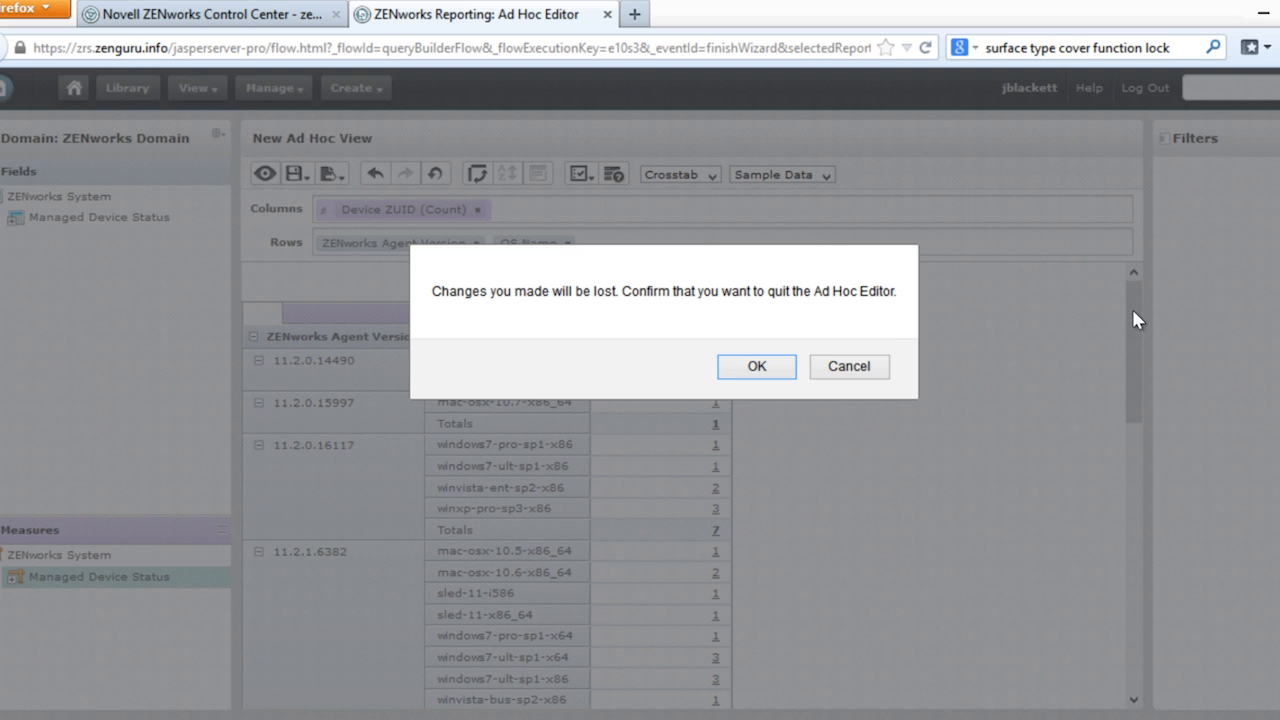
{"action": "left_click", "coordinate": [738, 369]}
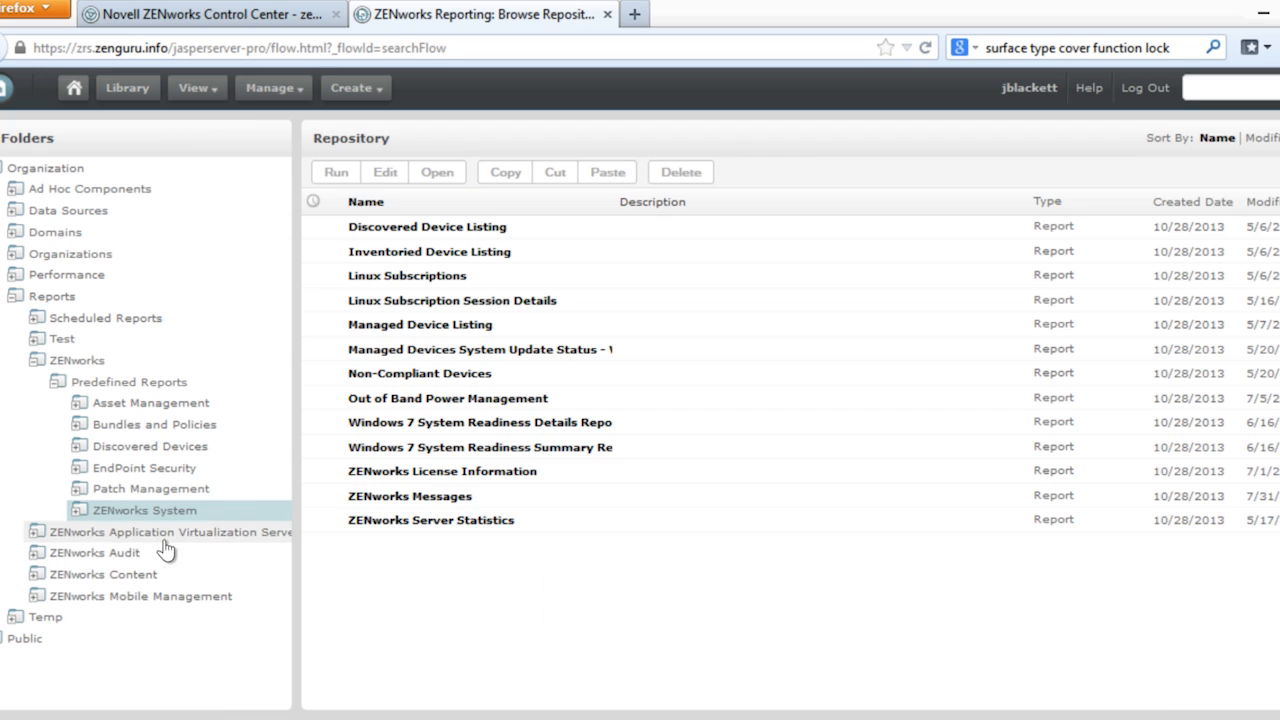
Open the ZAV Dashboard from the Dashboards folder in the predefined reports of ZENworks Application Virtualization Server.
{"action": "left_click", "coordinate": [36, 531]}
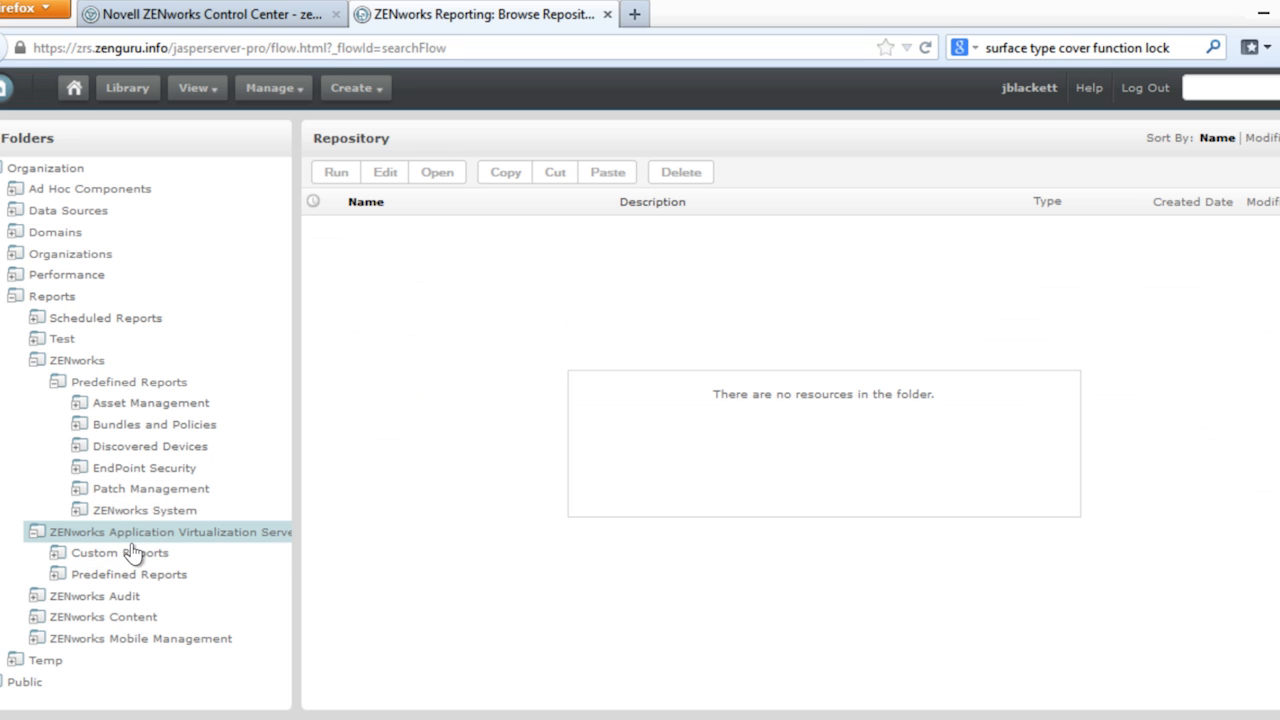
{"action": "left_click", "coordinate": [57, 577]}
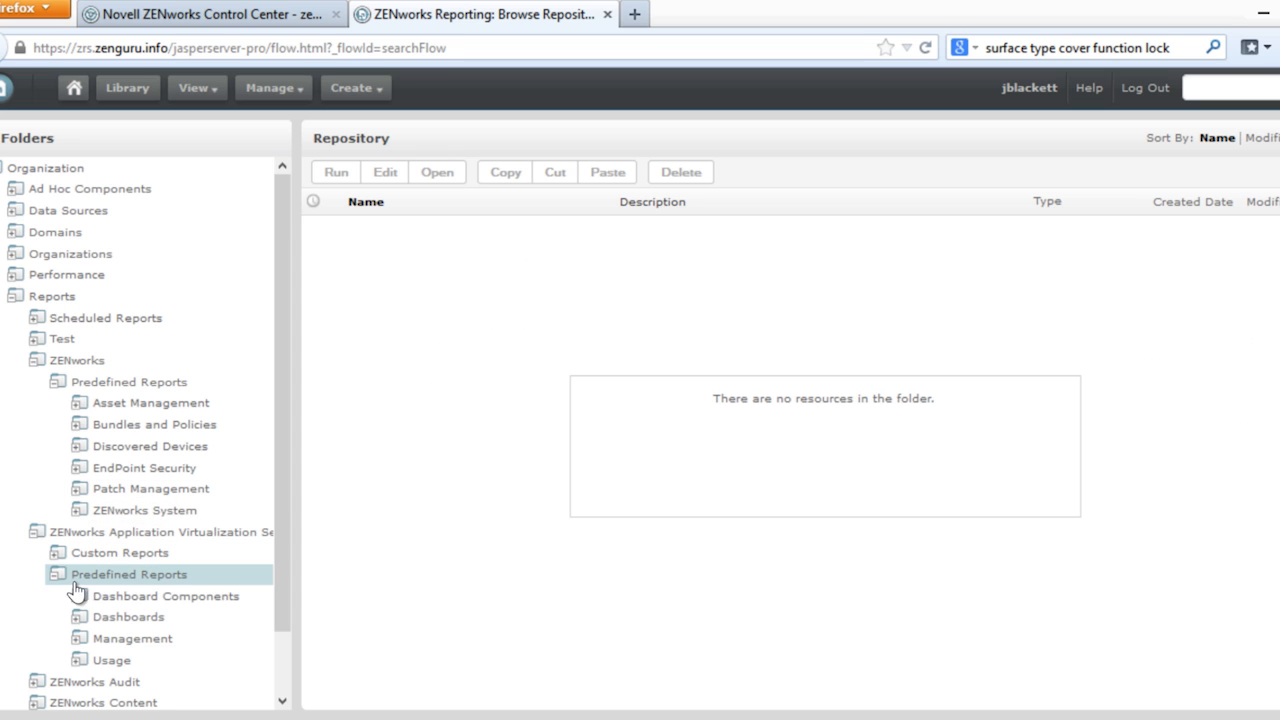
{"action": "left_click", "coordinate": [112, 616]}
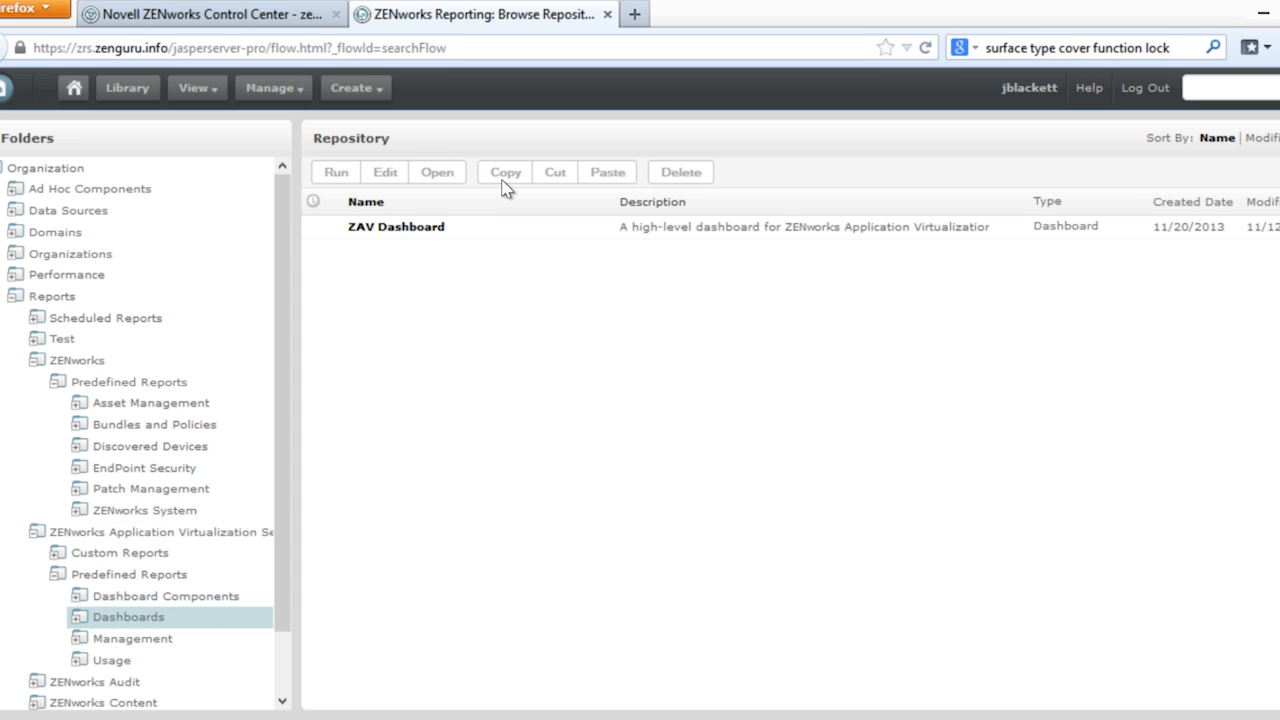
{"action": "left_click", "coordinate": [434, 226]}
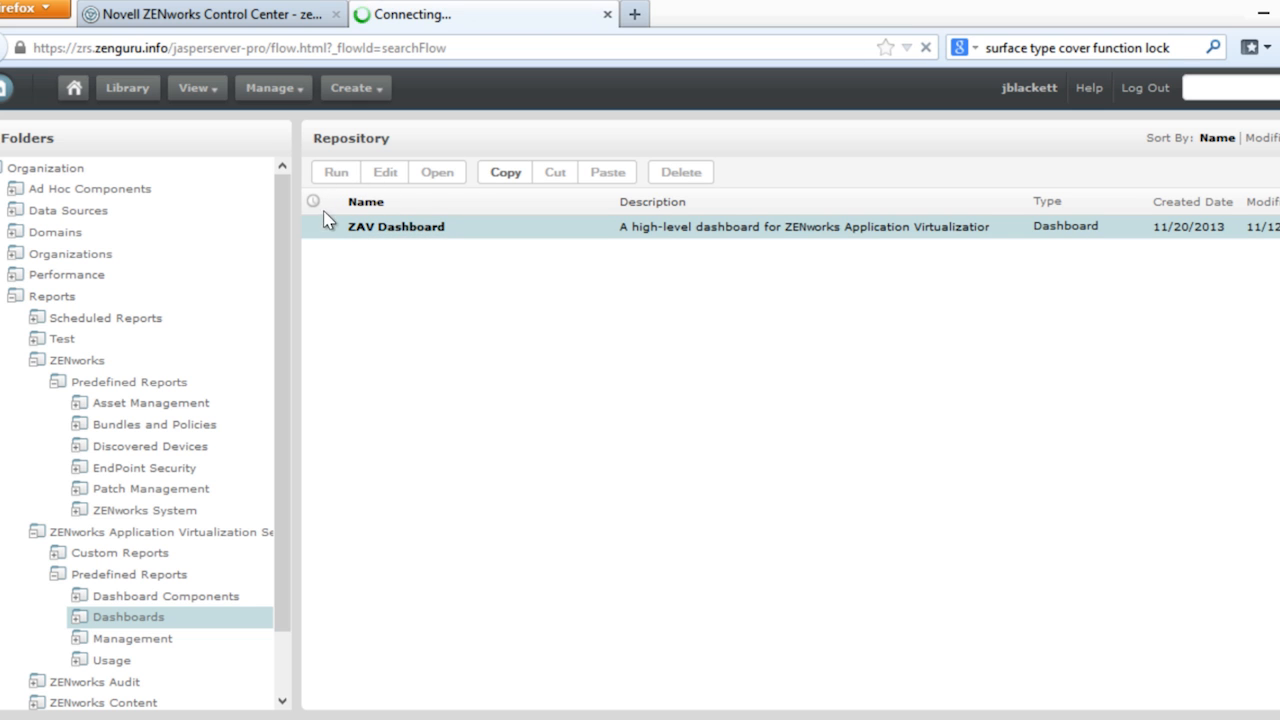
{"action": "right_click", "coordinate": [440, 234]}
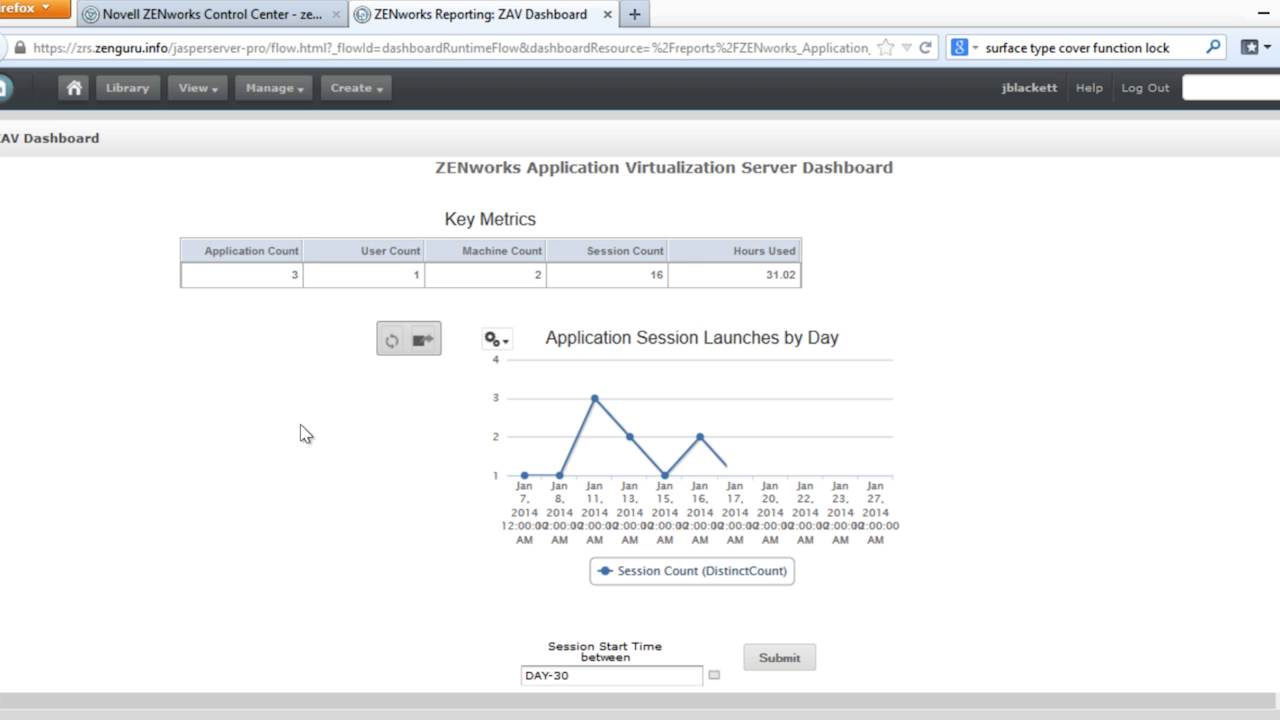
Refresh the Machine OS Breakdown chart and look over the dashboard's metrics and charts.
{"action": "left_click", "coordinate": [396, 345]}
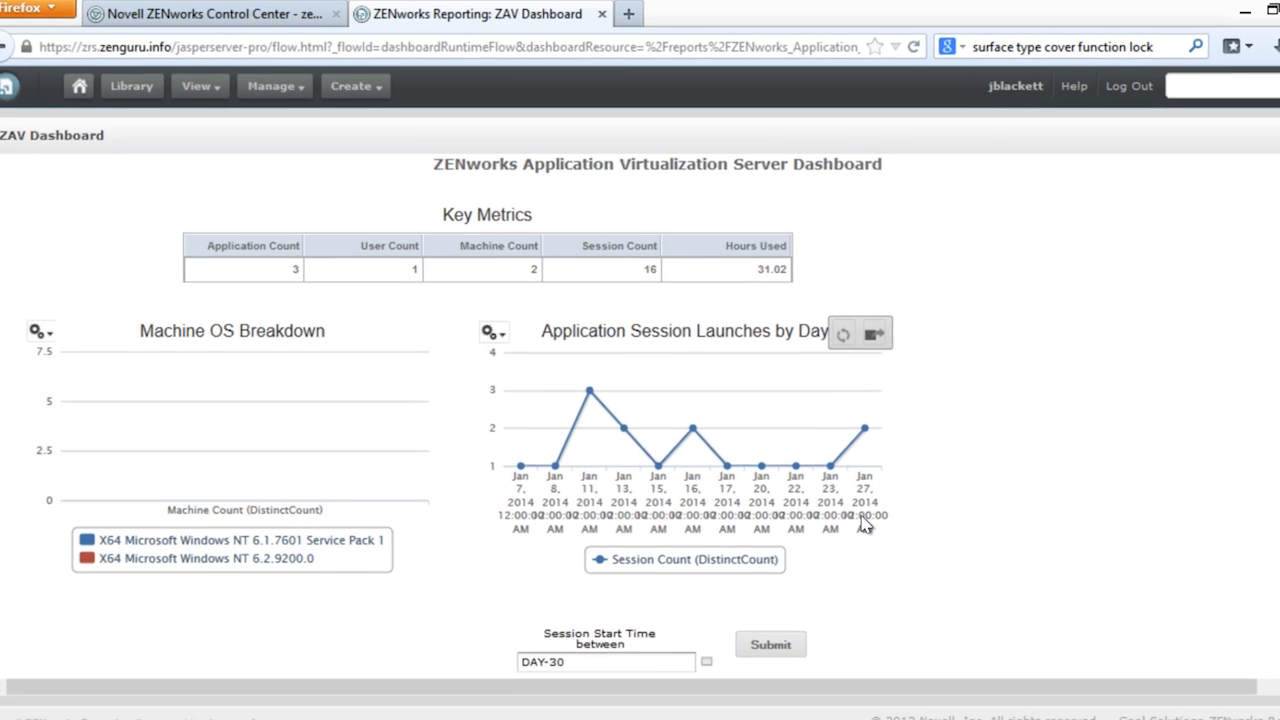
{"action": "scroll", "coordinate": [889, 498], "scroll_direction": "down", "scroll_amount": 1}
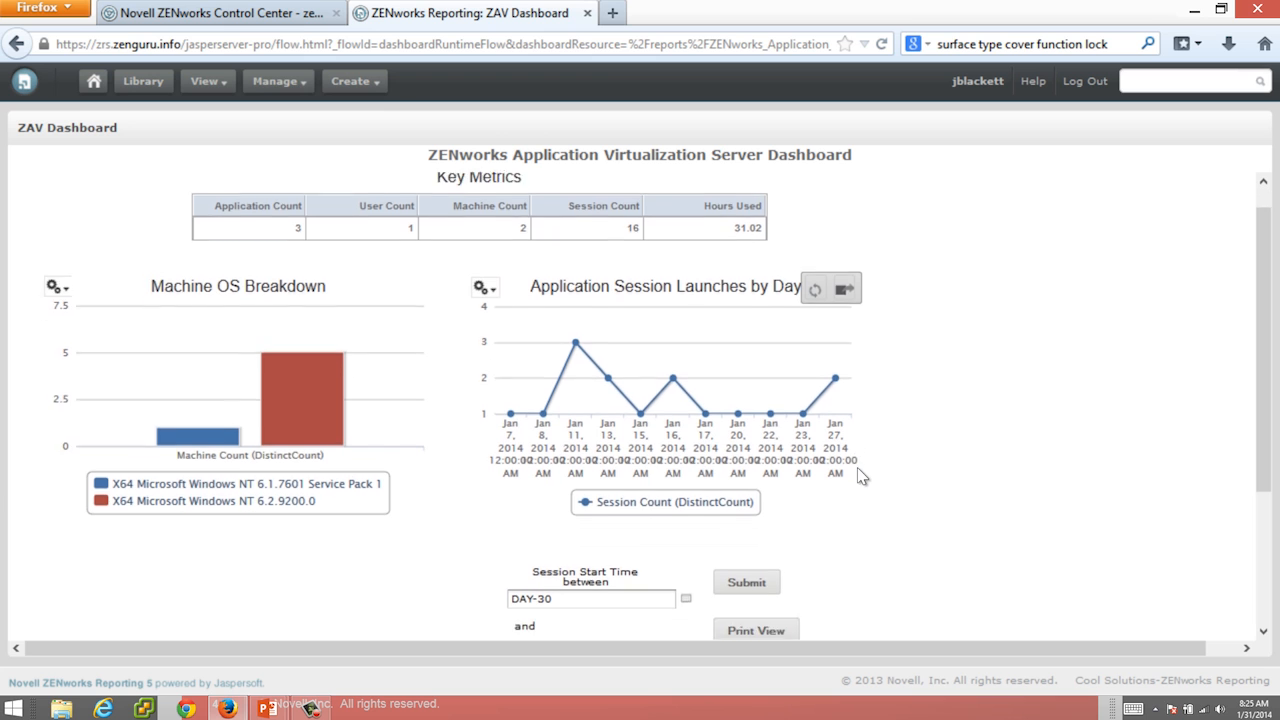
{"action": "scroll", "coordinate": [860, 480], "scroll_direction": "down", "scroll_amount": 2}
{"action": "scroll", "coordinate": [845, 480], "scroll_direction": "up", "scroll_amount": 3}
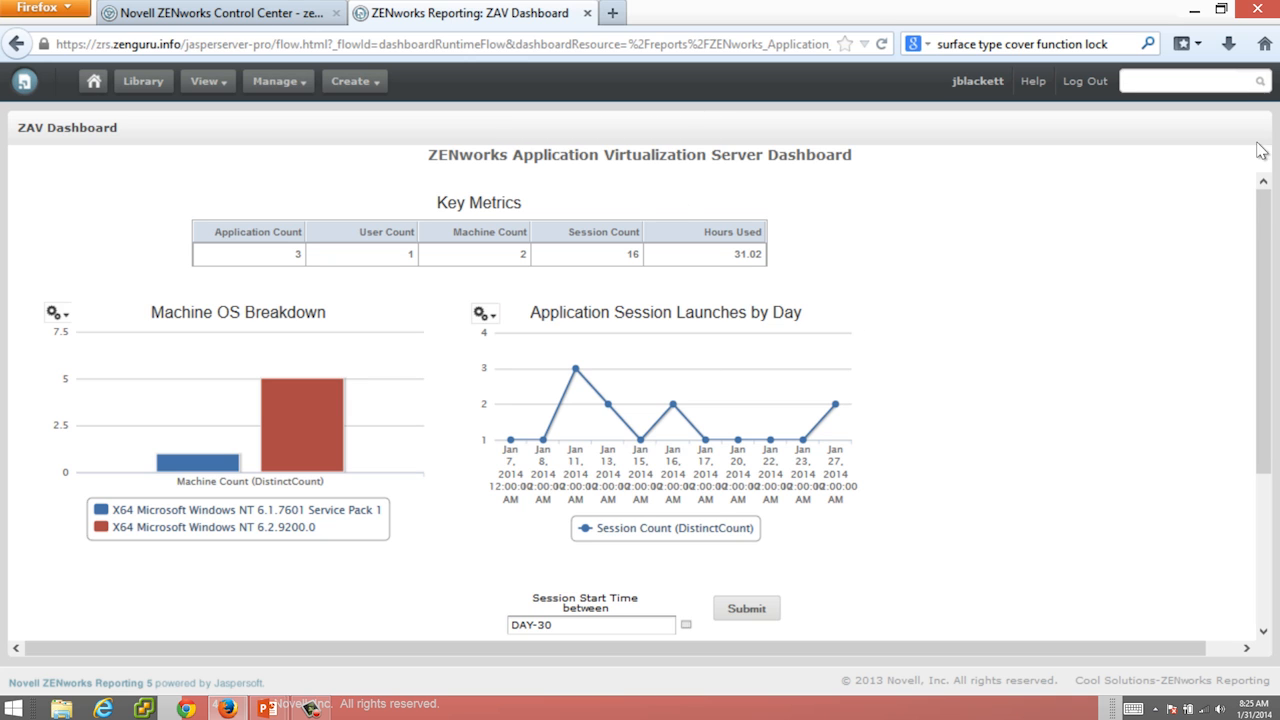
Set the start of the dashboard's Session Start Time range to DAY-90, submit it, and review the refreshed charts.
{"action": "left_click_drag", "start_coordinate": [1262, 212], "coordinate": [1248, 293]}
{"action": "left_click_drag", "start_coordinate": [576, 505], "coordinate": [466, 522]}
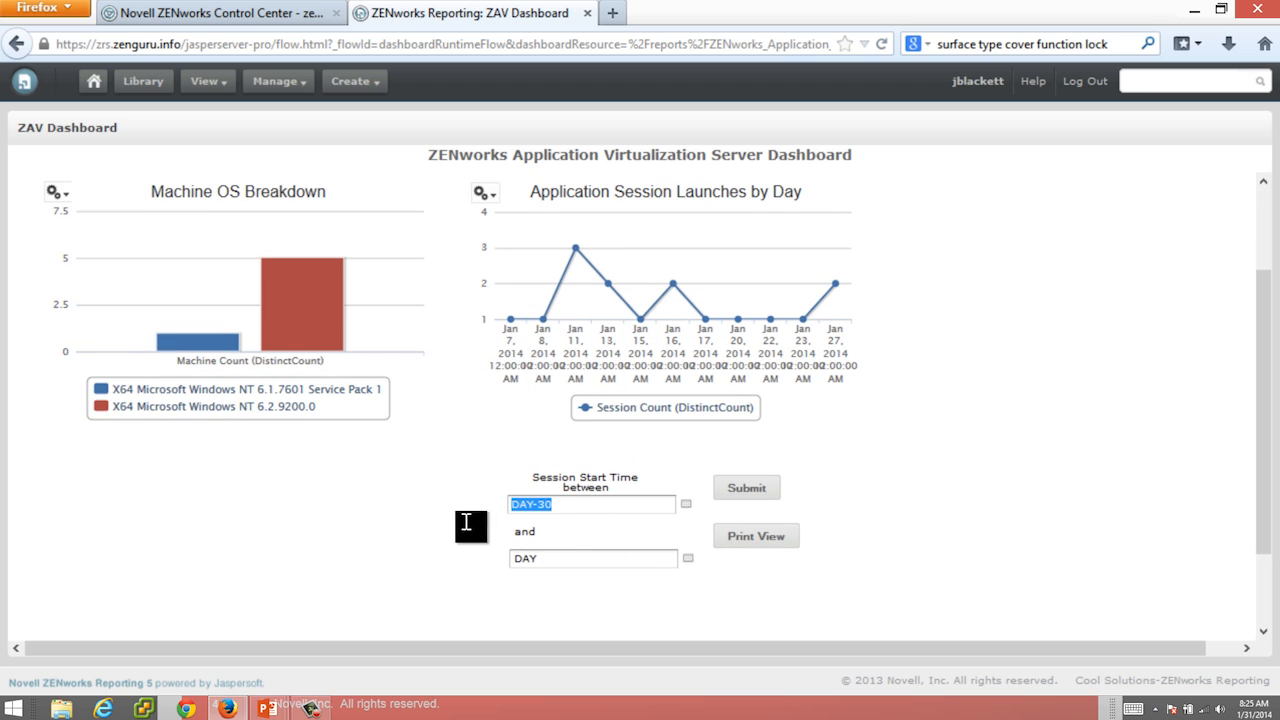
{"action": "left_click", "coordinate": [597, 505]}
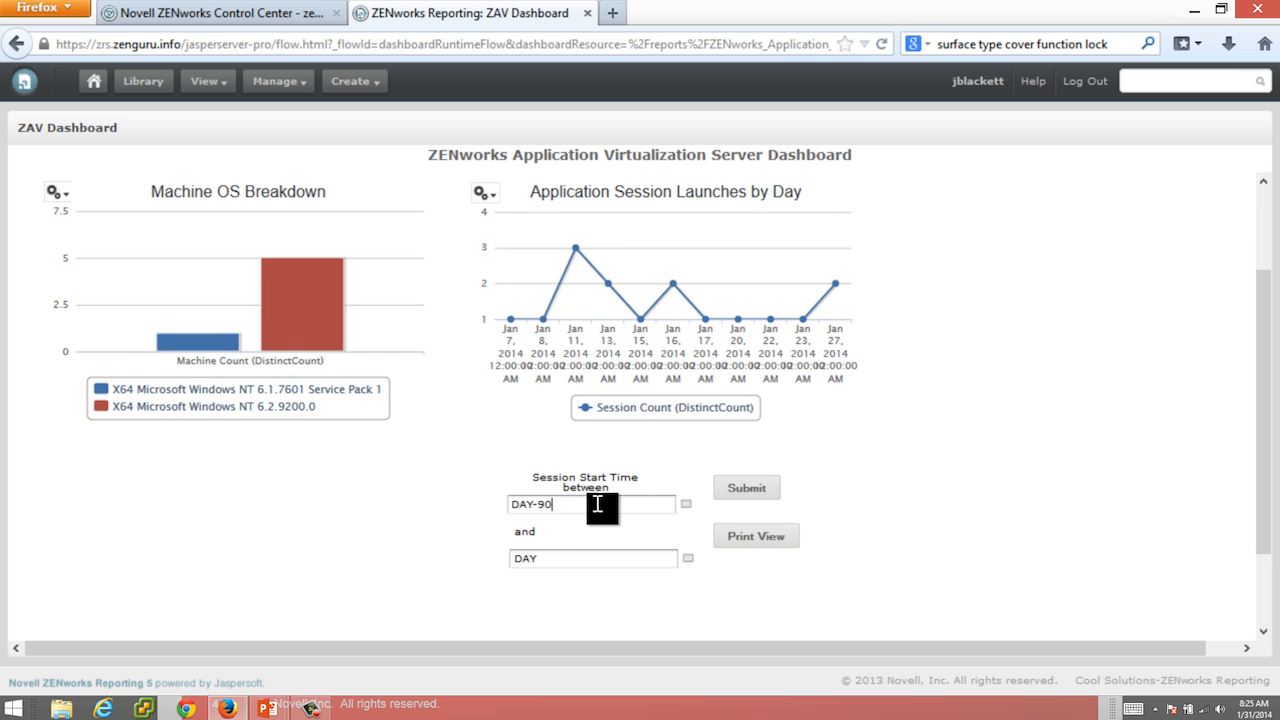
{"action": "left_click", "coordinate": [760, 492]}
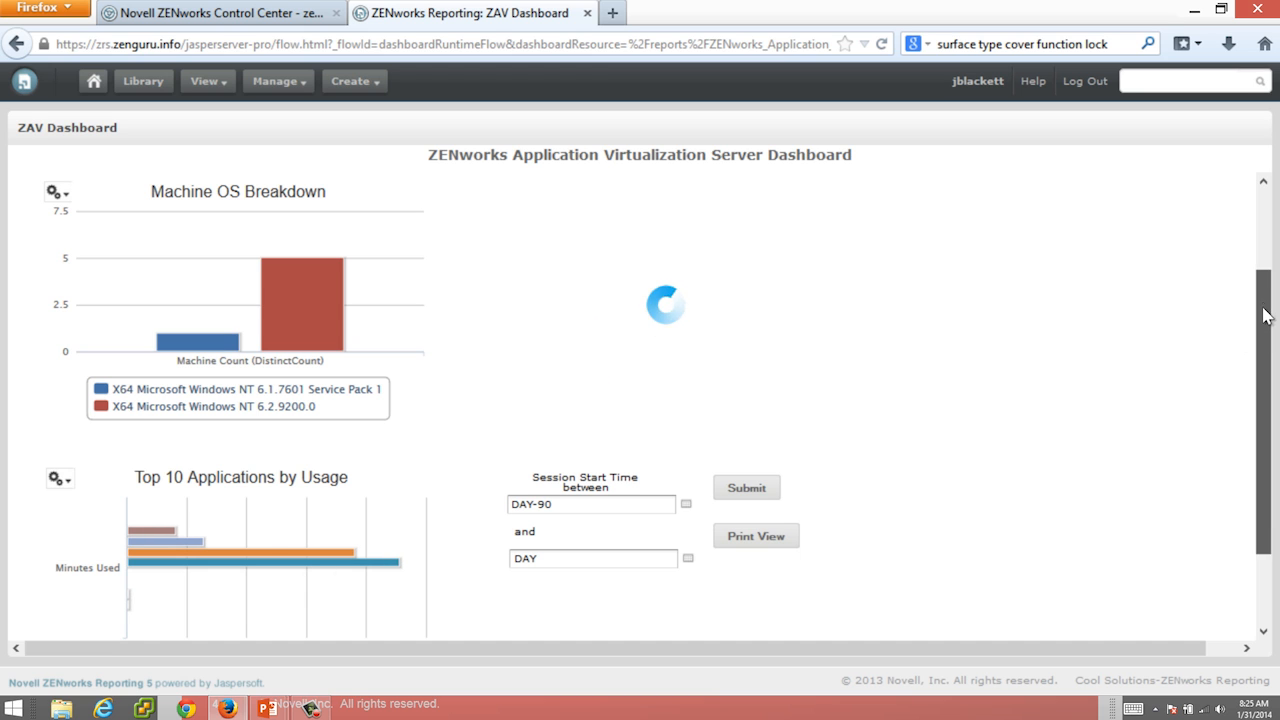
{"action": "left_click_drag", "start_coordinate": [1262, 333], "coordinate": [1270, 195]}
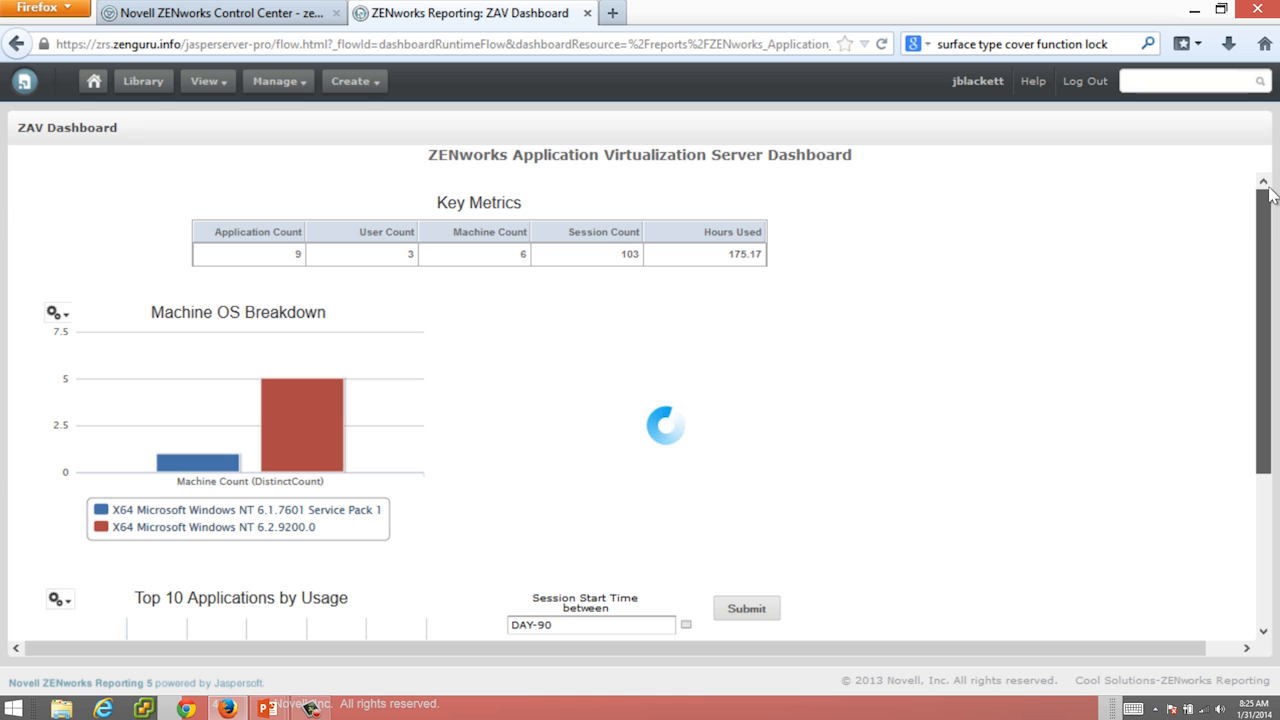
{"action": "left_click_drag", "start_coordinate": [1263, 250], "coordinate": [1263, 368]}
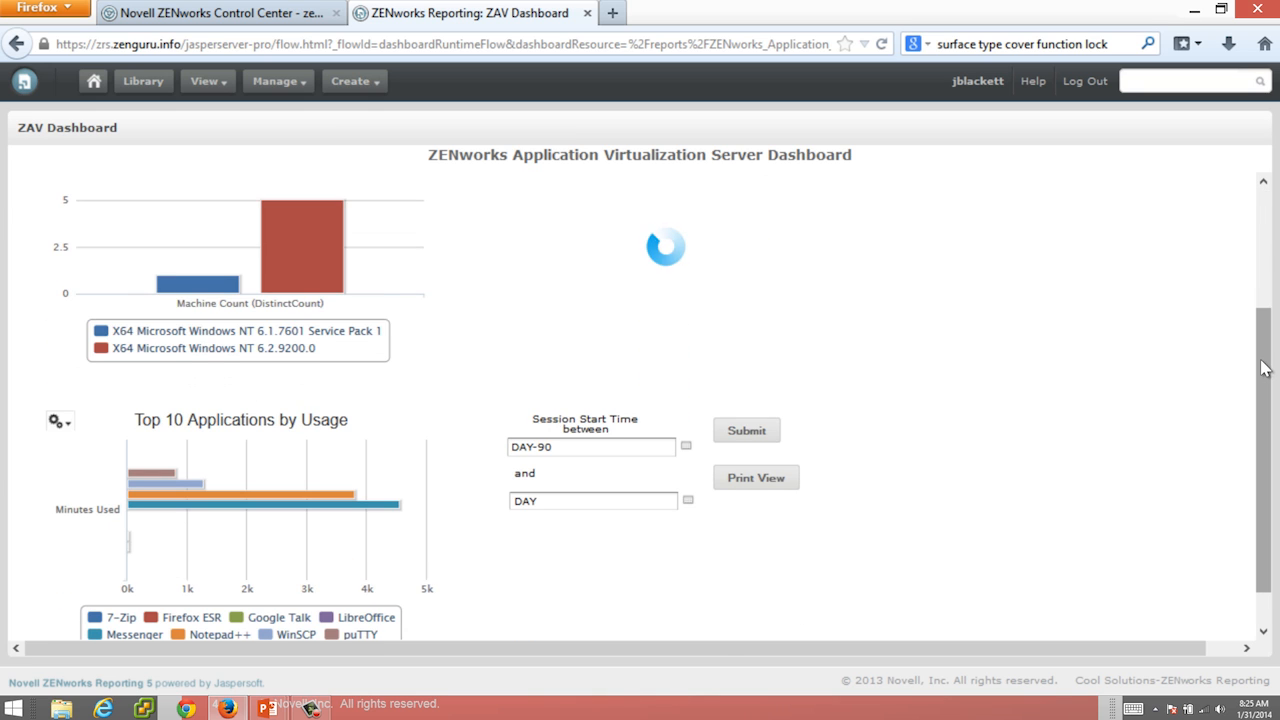